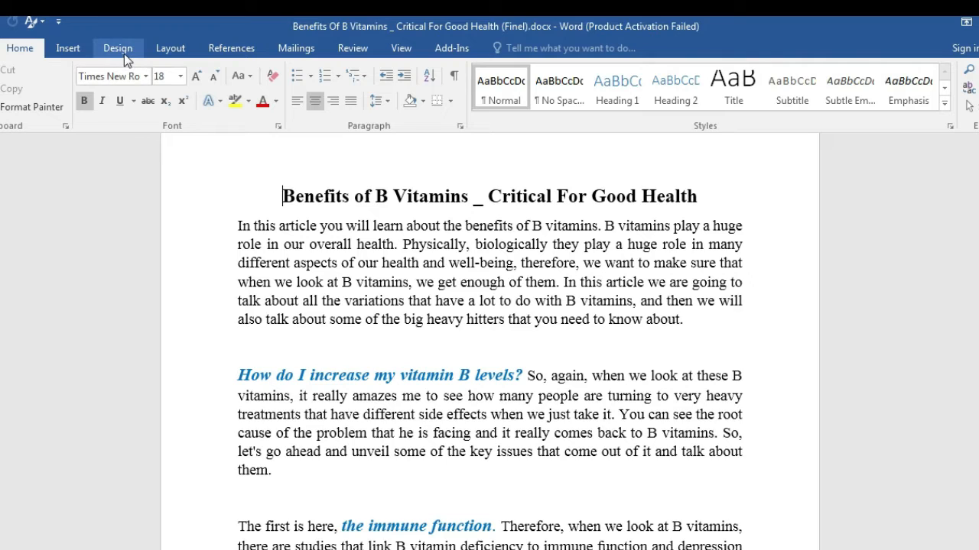
pyautogui.click(121, 51)
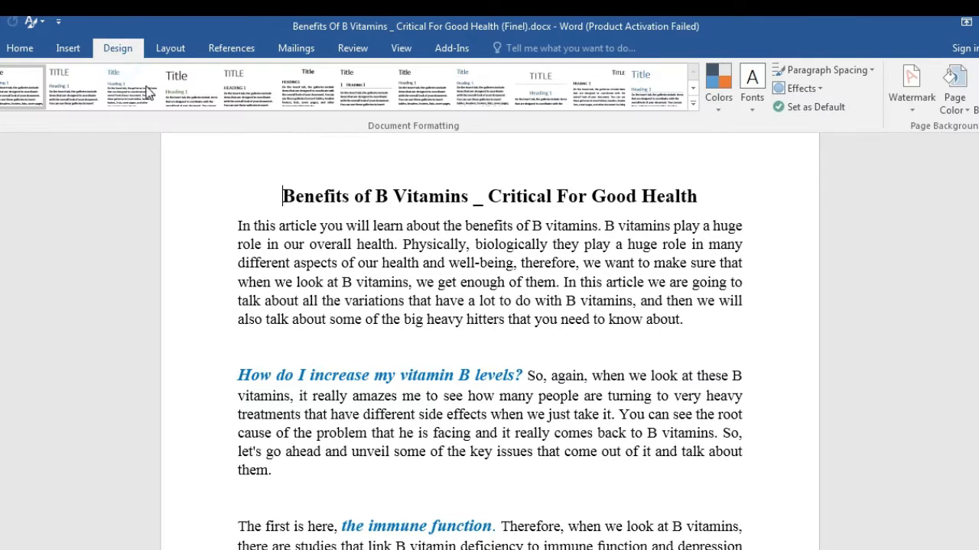
pyautogui.click(916, 113)
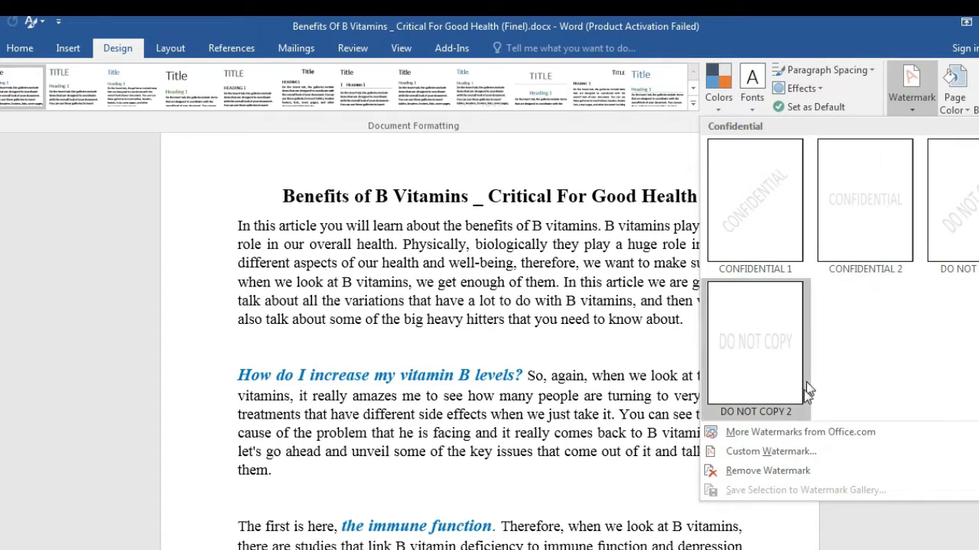
pyautogui.click(799, 453)
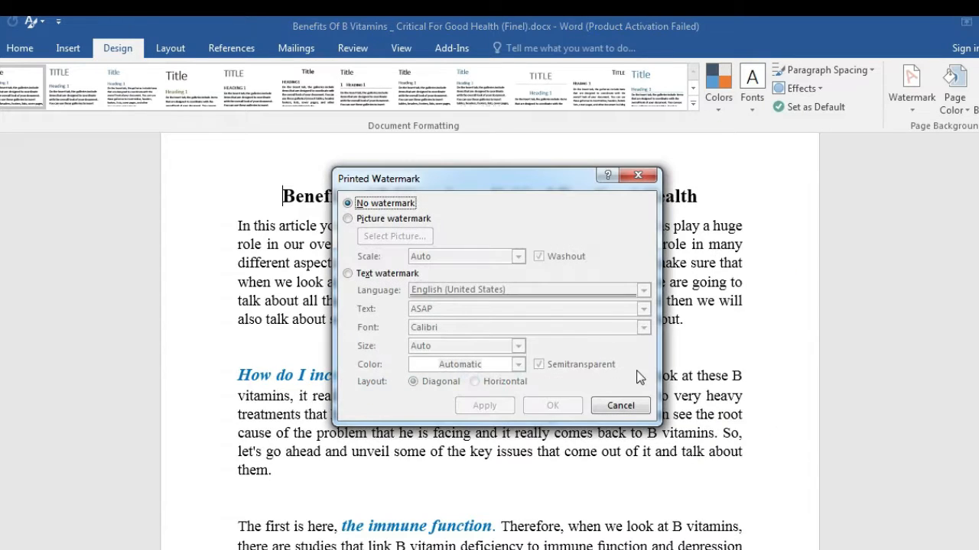
pyautogui.click(353, 275)
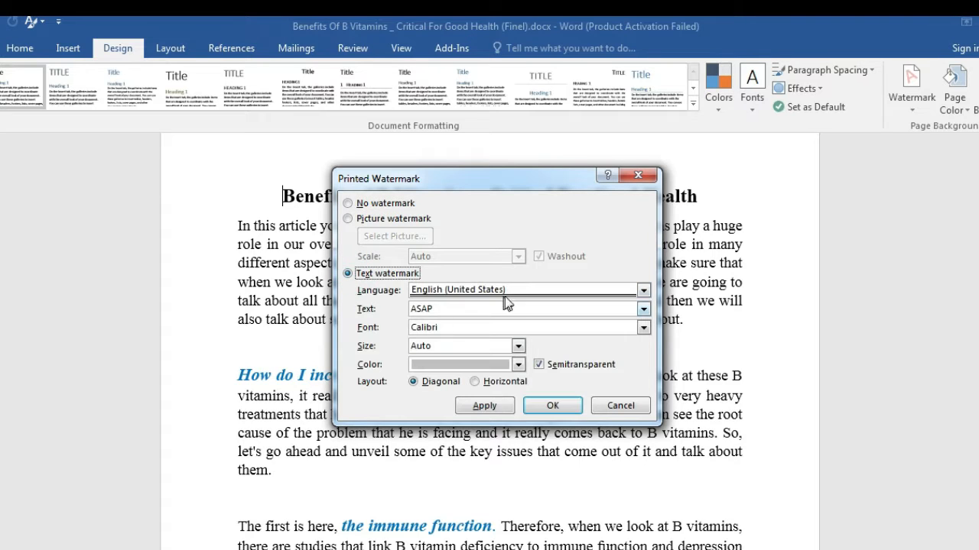
pyautogui.moveTo(512, 307); pyautogui.dragTo(391, 311)
pyautogui.press('BackSpace')
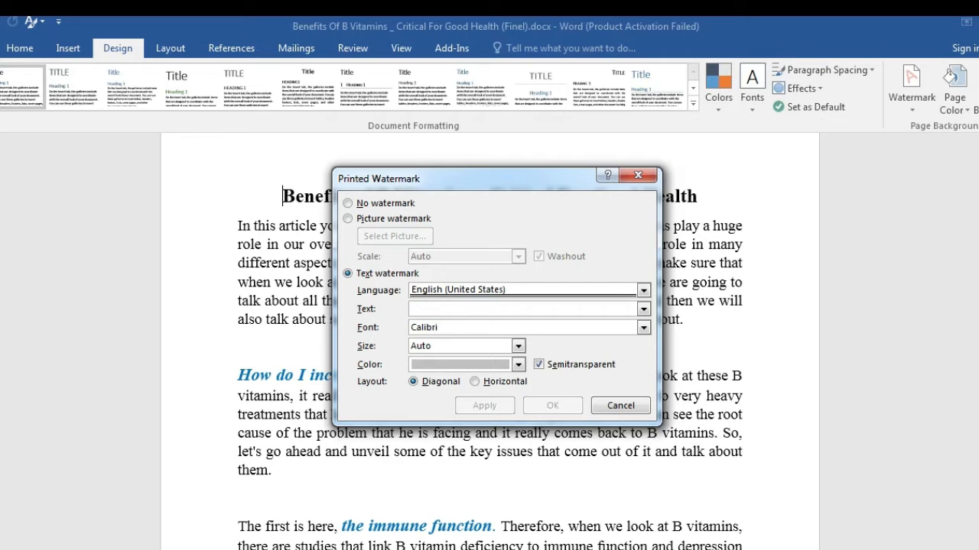
pyautogui.write('W')
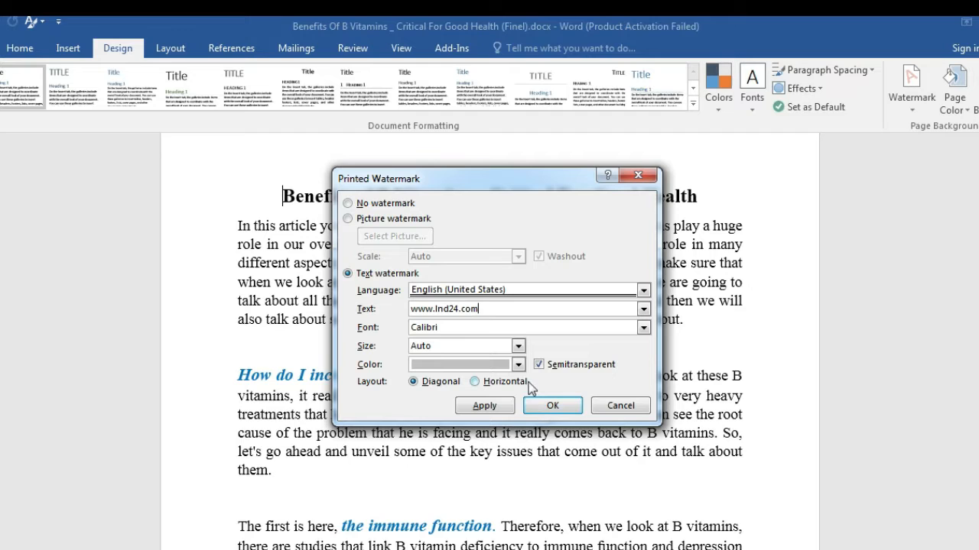
pyautogui.click(547, 407)
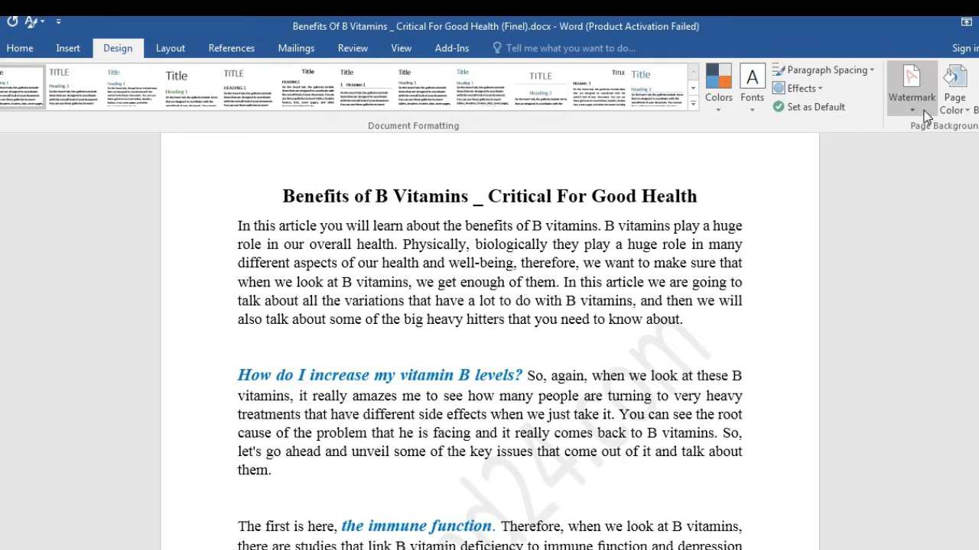
# - Recolor the text watermark to standard red and turn off its semitransparent option
pyautogui.scroll(-2, 489, 344)
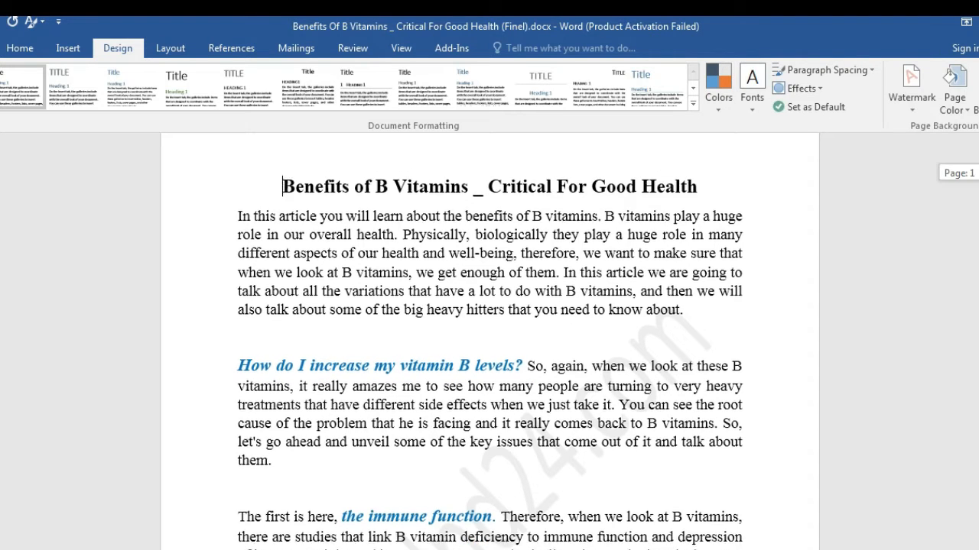
pyautogui.scroll(-1, 489, 340)
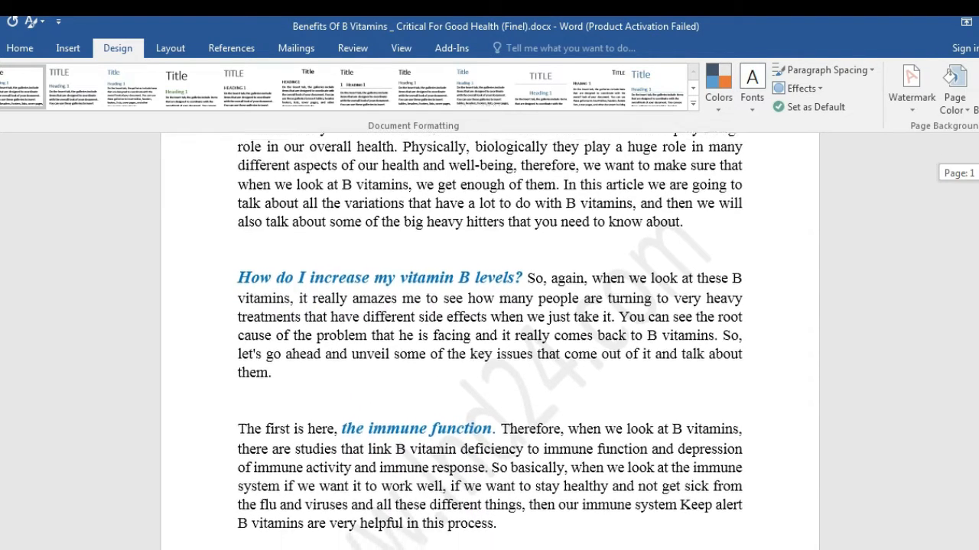
pyautogui.click(911, 113)
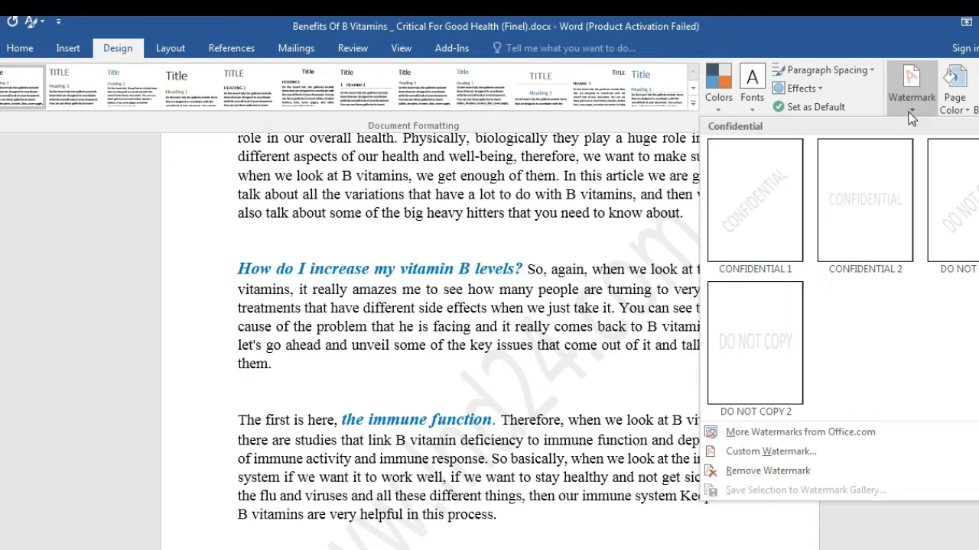
pyautogui.click(769, 451)
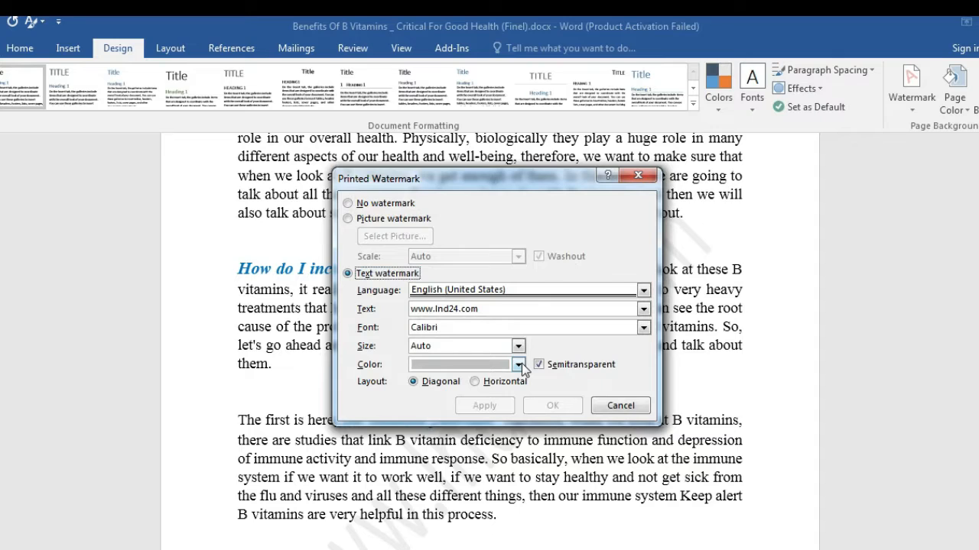
pyautogui.click(538, 364)
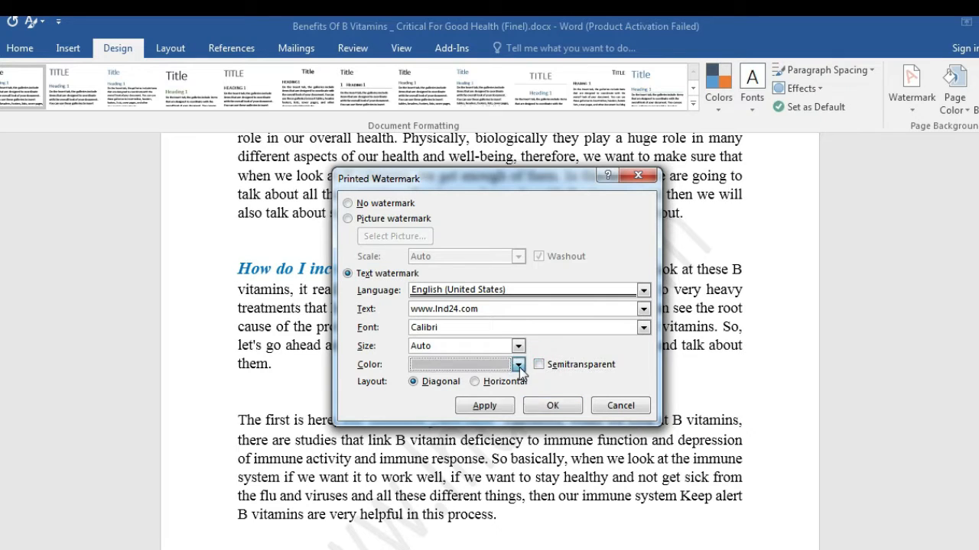
pyautogui.click(519, 365)
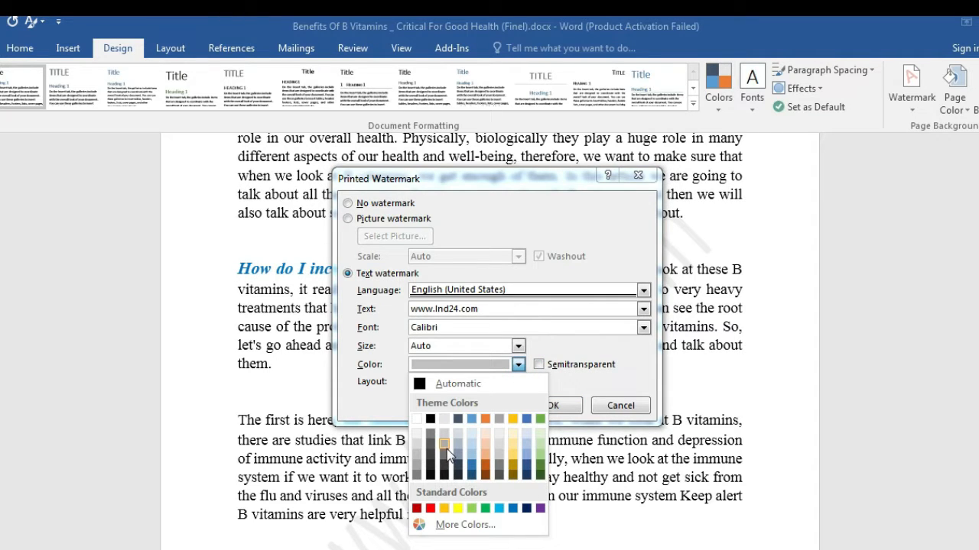
pyautogui.click(430, 509)
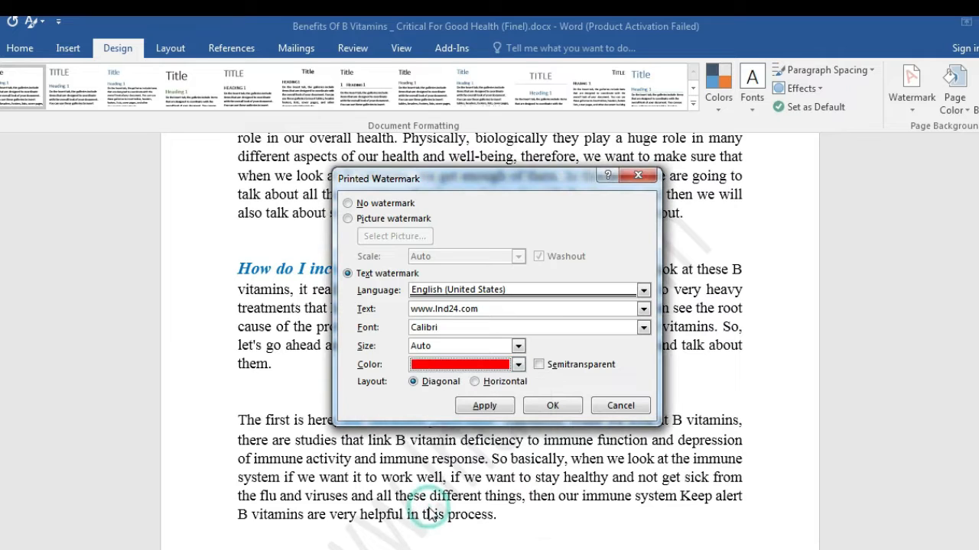
pyautogui.click(563, 405)
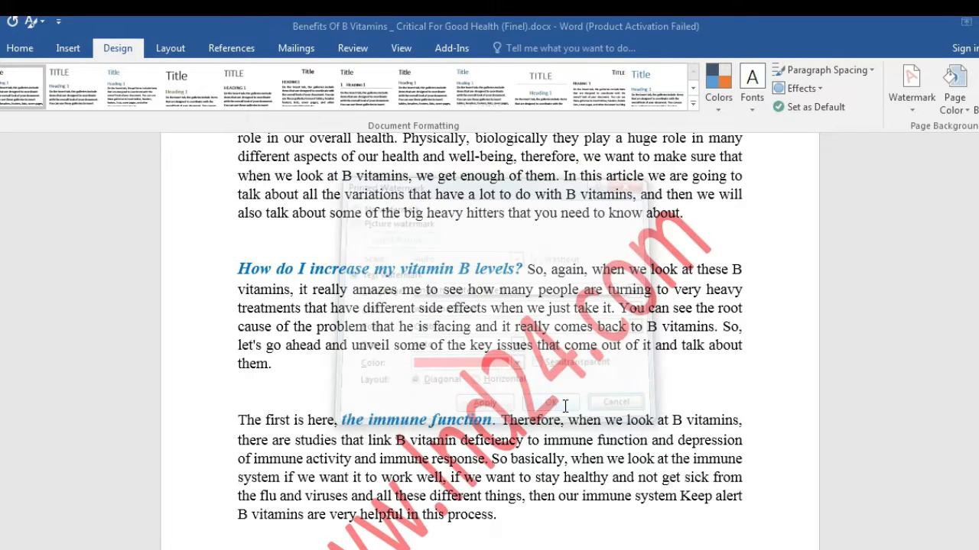
pyautogui.click(665, 387)
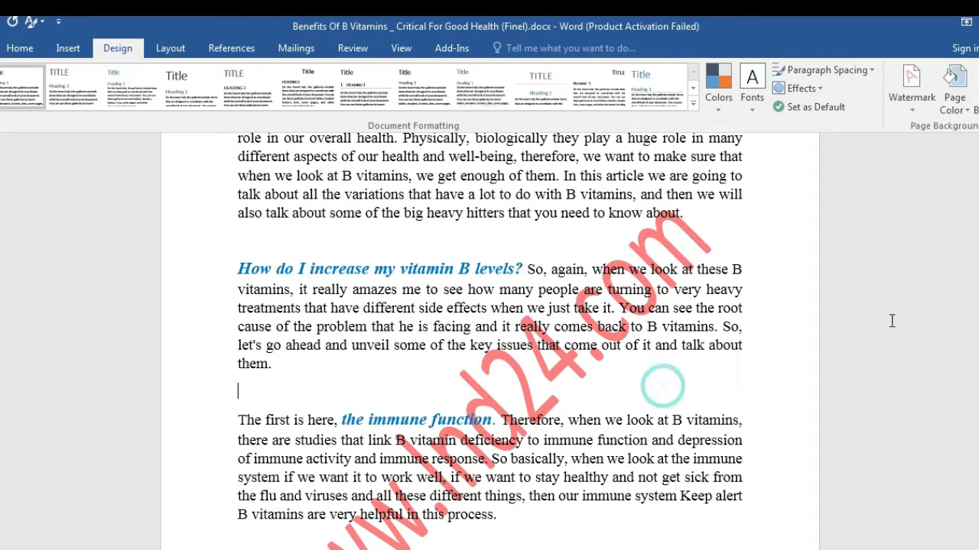
# - Remove the red text watermark from the document
pyautogui.scroll(-2, 489, 340)
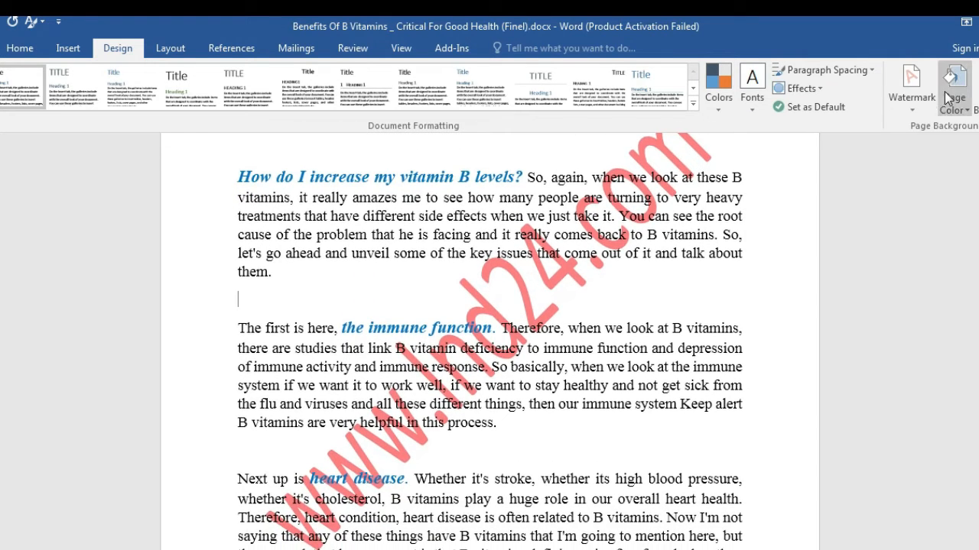
pyautogui.click(911, 113)
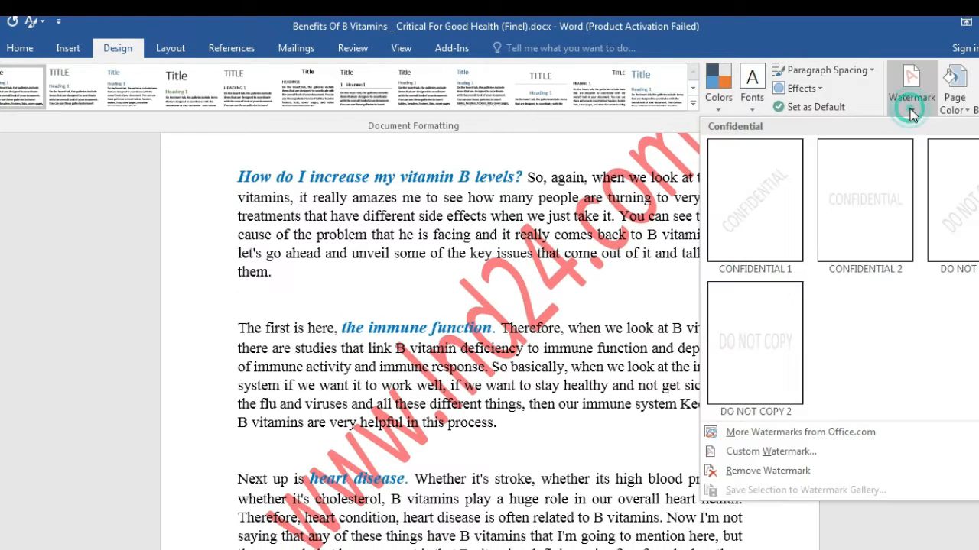
pyautogui.click(766, 477)
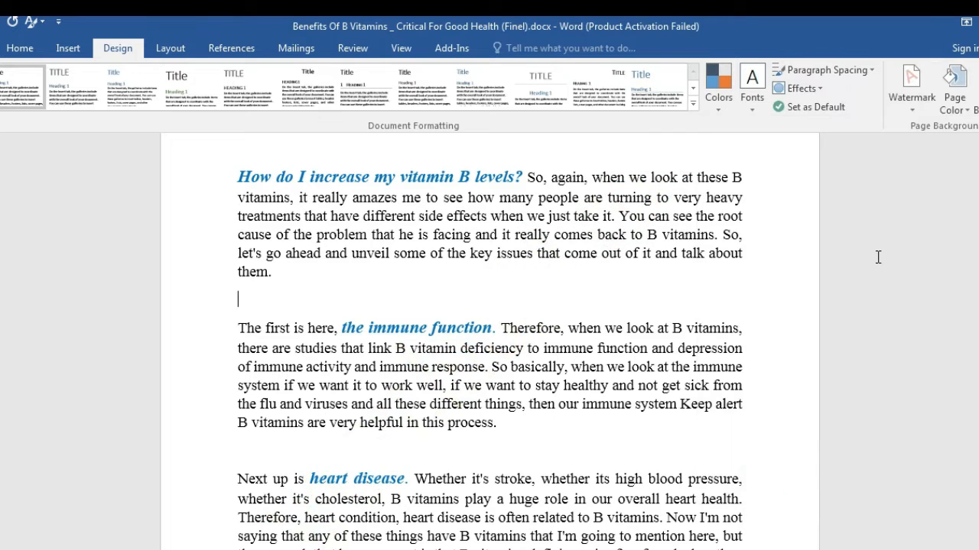
# - Add a custom picture watermark using the file water mark.png from the Desktop, working offline, with automatic scale and washout
pyautogui.click(917, 110)
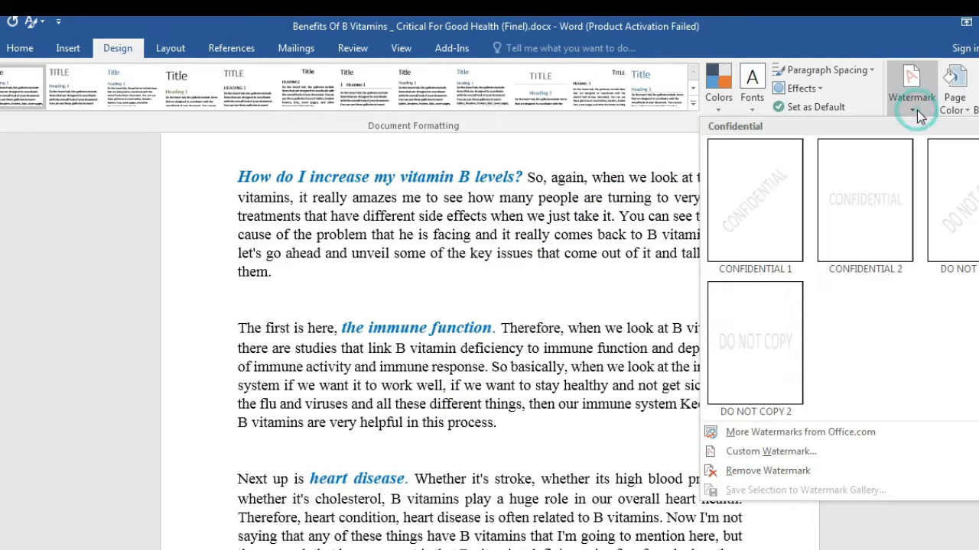
pyautogui.click(779, 451)
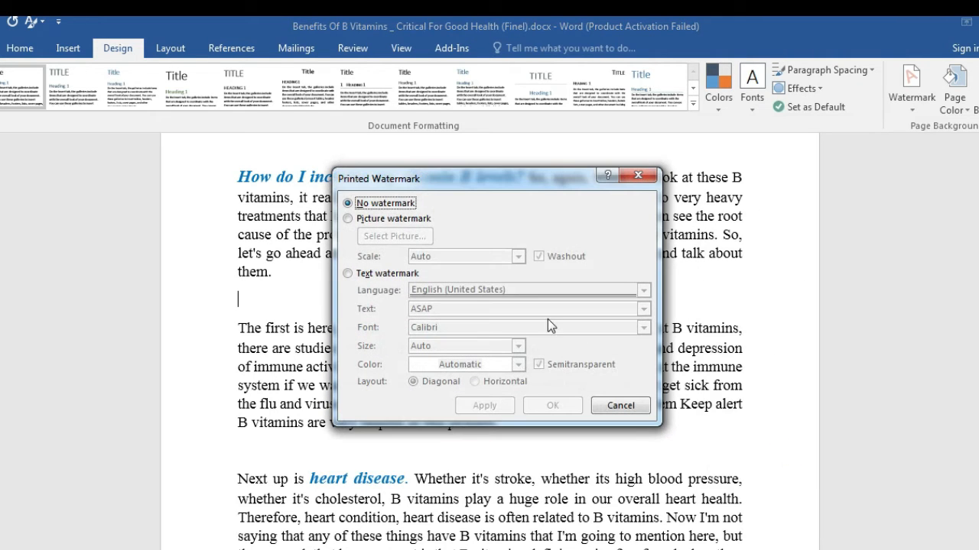
pyautogui.click(360, 219)
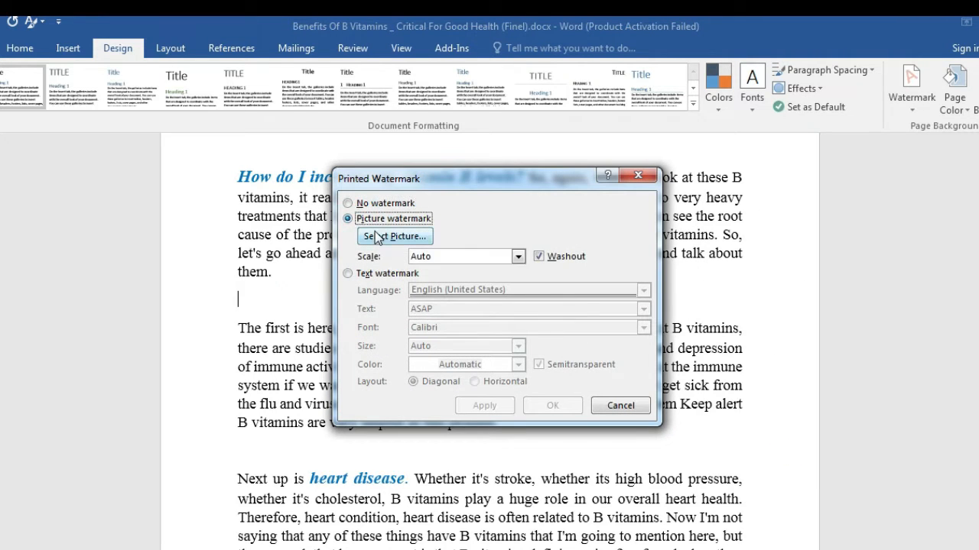
pyautogui.click(378, 237)
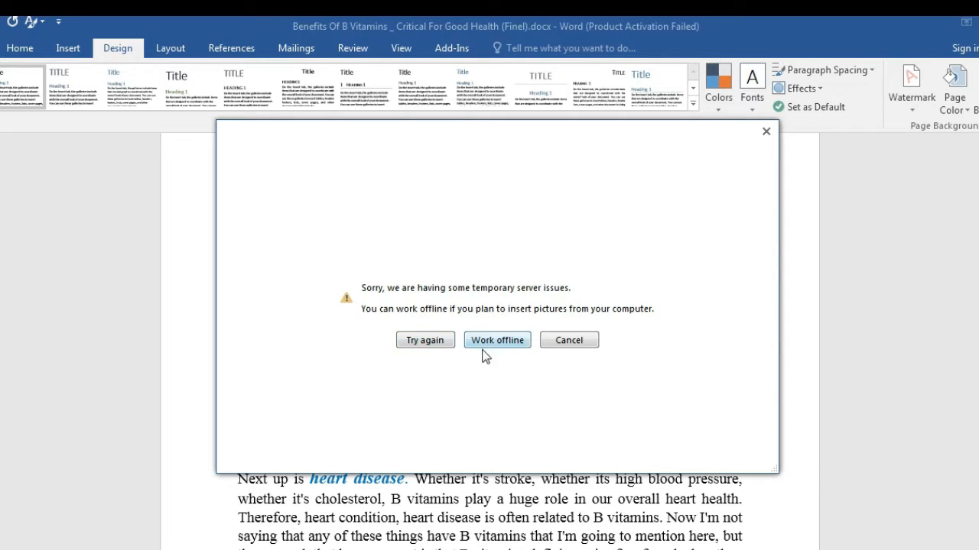
pyautogui.click(498, 342)
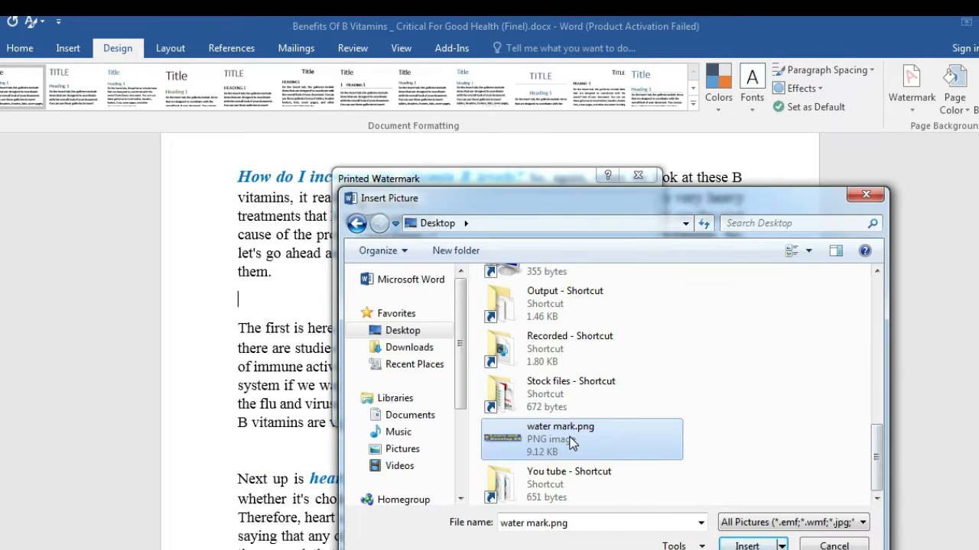
pyautogui.click(745, 546)
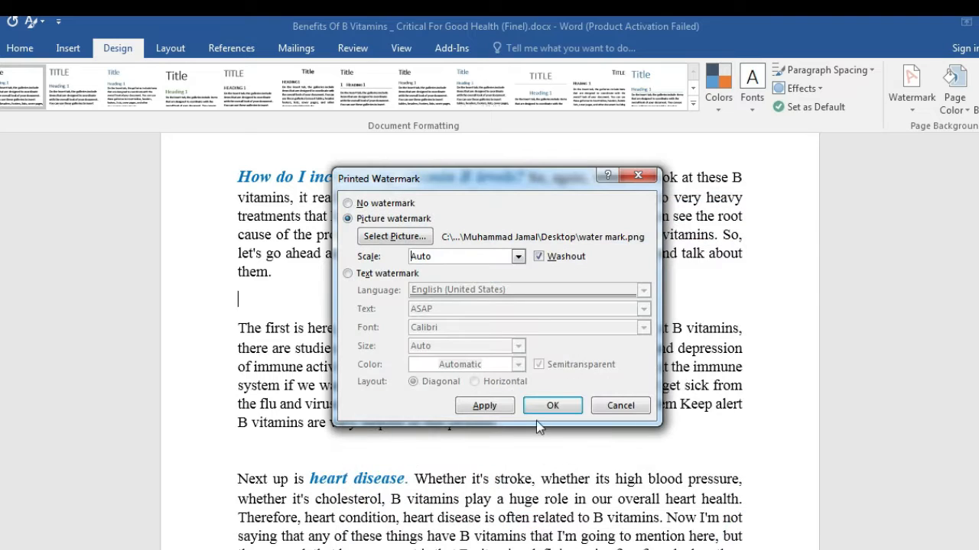
pyautogui.click(550, 404)
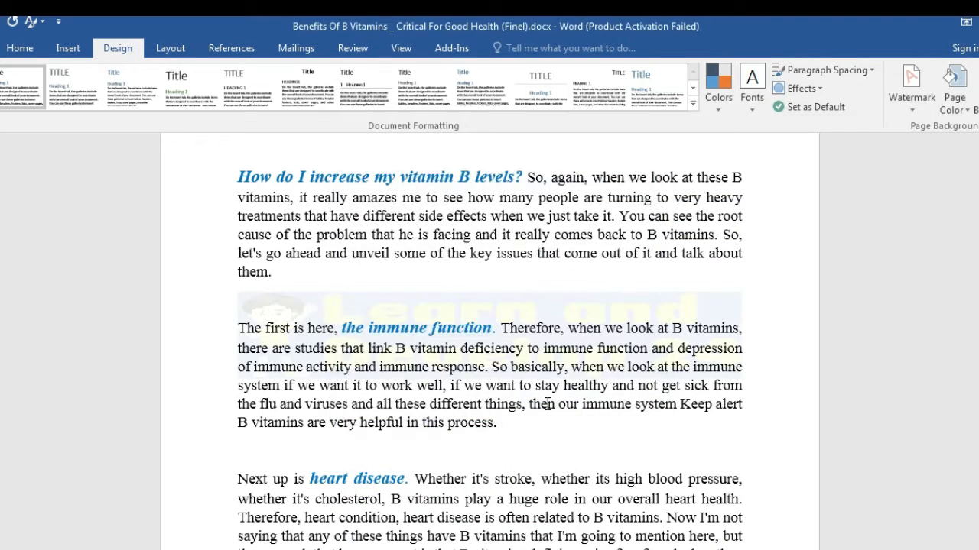
# - Turn off the washout effect for the existing picture watermark
pyautogui.click(911, 111)
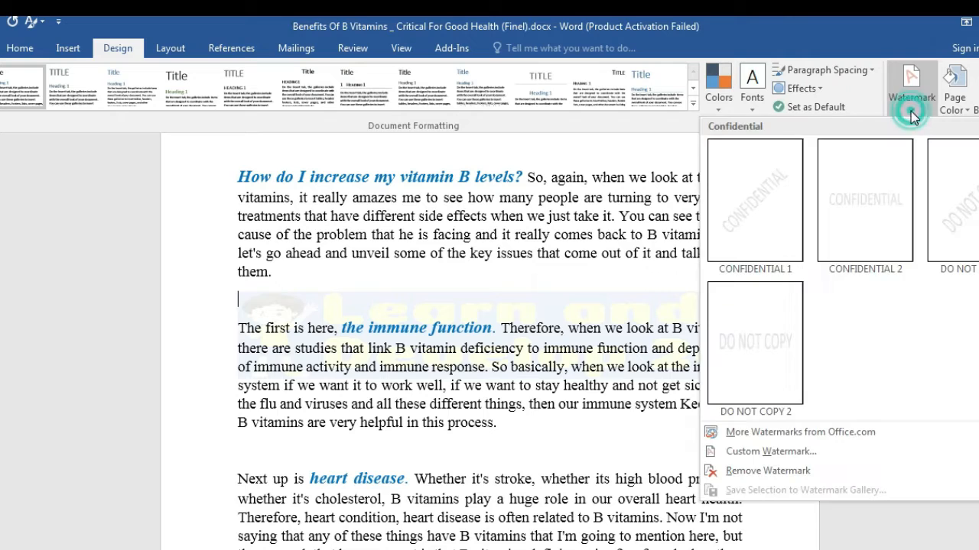
pyautogui.click(770, 451)
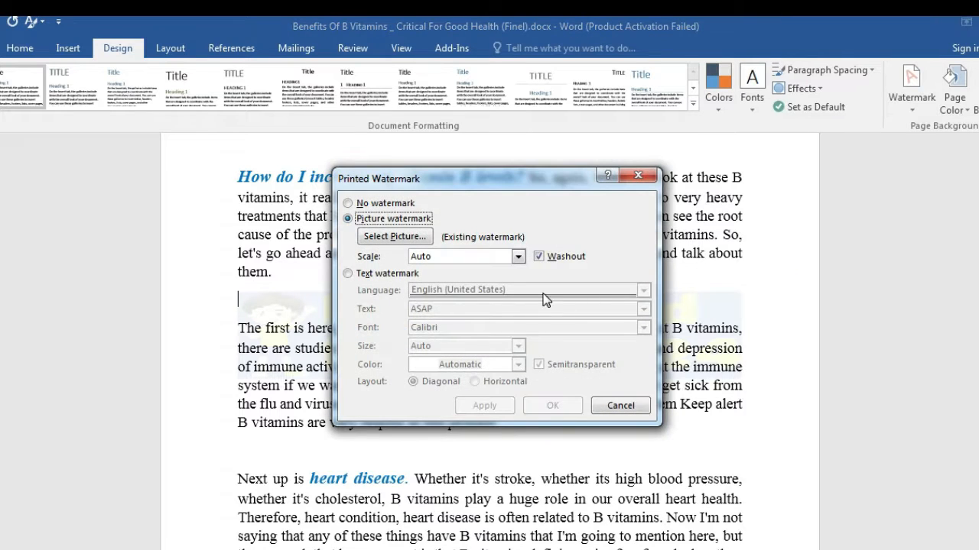
pyautogui.click(539, 256)
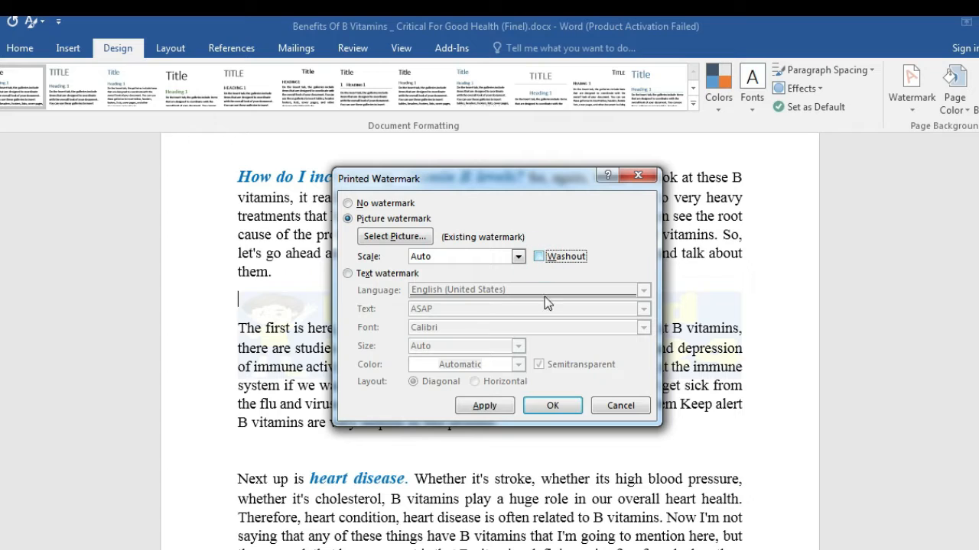
pyautogui.click(548, 406)
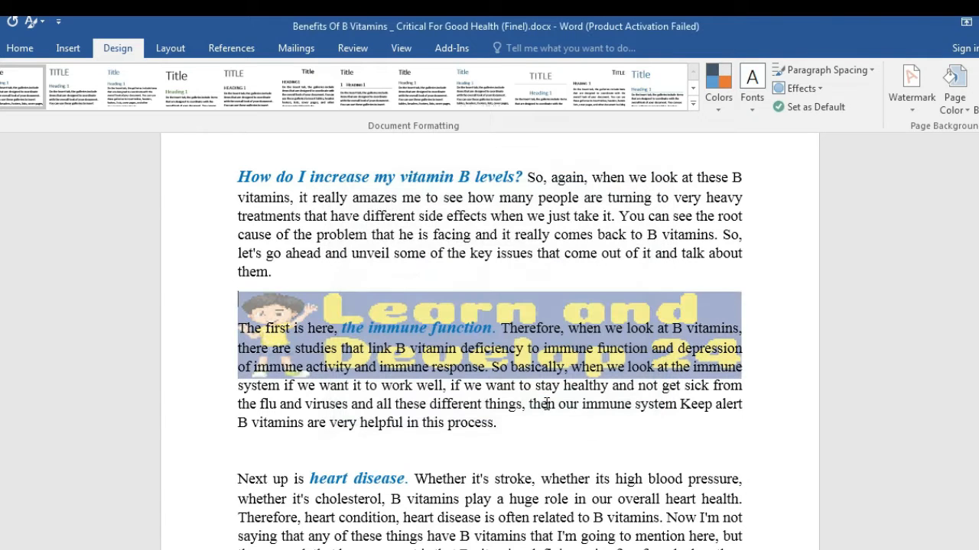
pyautogui.click(580, 461)
pyautogui.click(574, 303)
pyautogui.moveTo(572, 298)
pyautogui.mouseDown()
pyautogui.moveTo(574, 276)
pyautogui.moveTo(634, 385)
pyautogui.mouseUp()
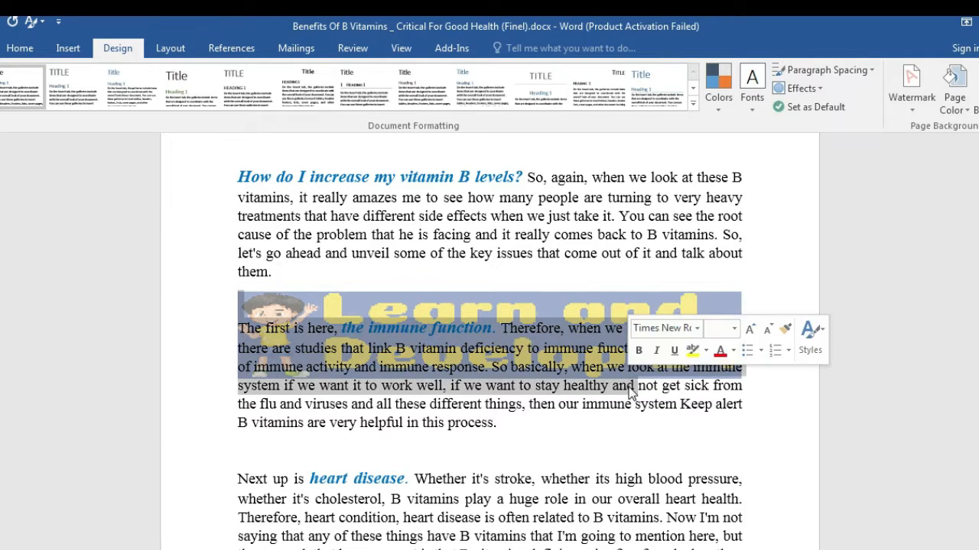
pyautogui.click(742, 444)
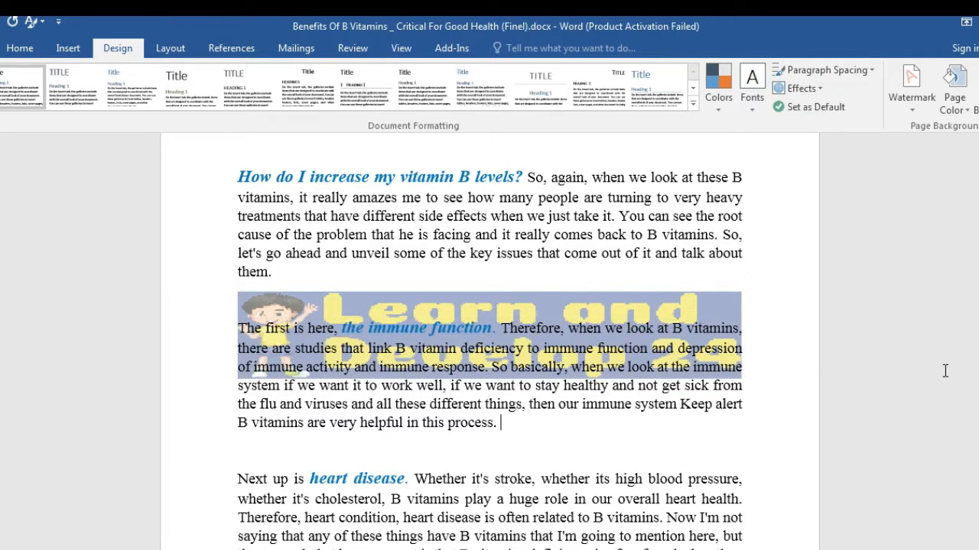
# - Remove the picture watermark from the document
pyautogui.moveTo(978, 205); pyautogui.dragTo(978, 204)
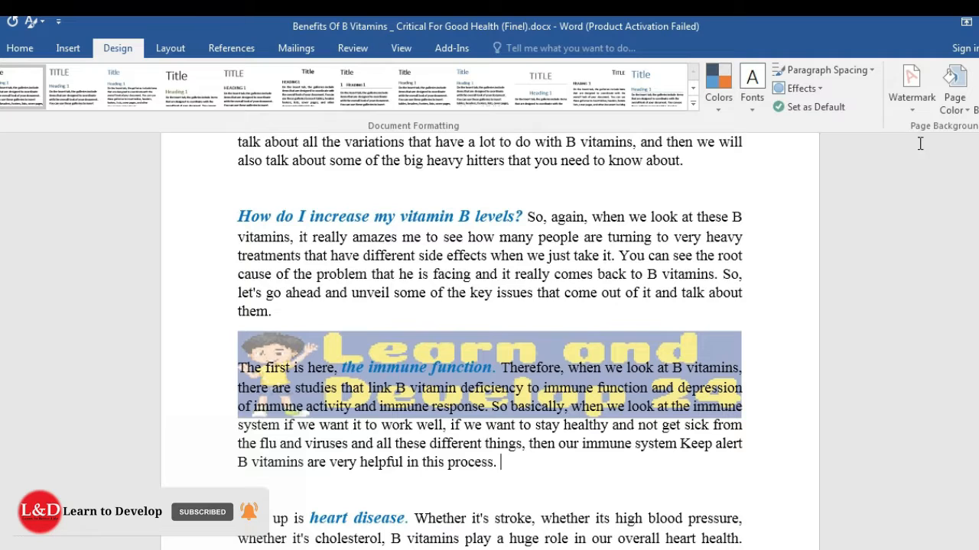
pyautogui.click(914, 112)
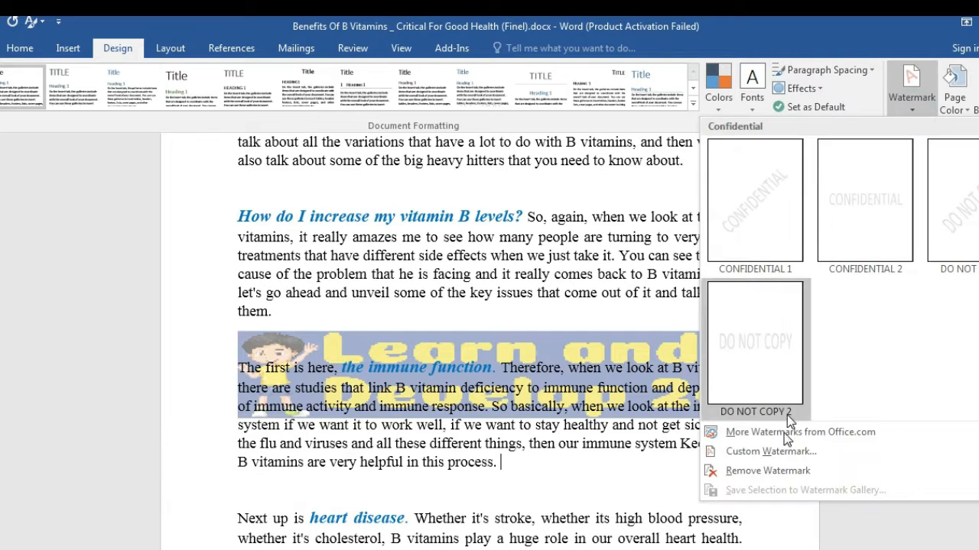
pyautogui.click(768, 471)
pyautogui.click(495, 324)
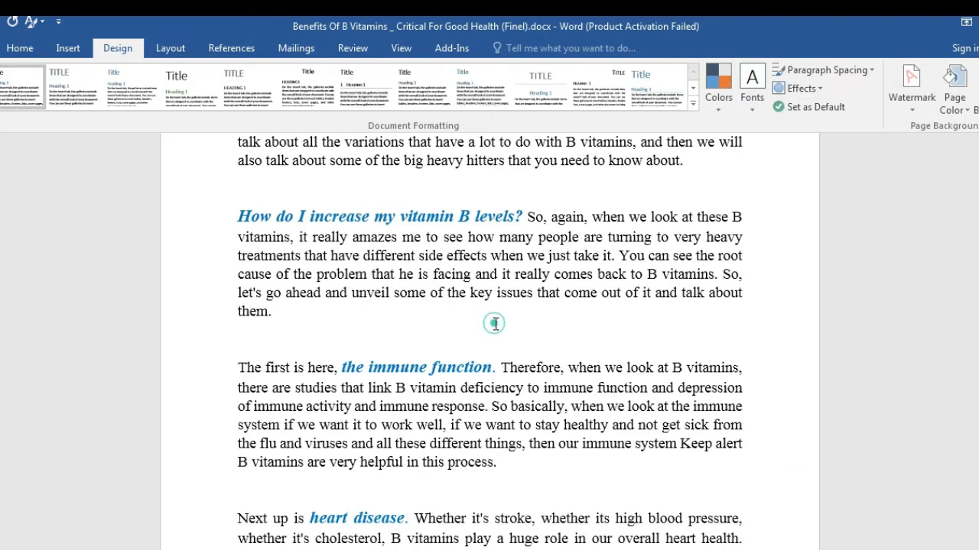
# - Add two blank lines above the immune function paragraph and insert the Benefits of B Vitamins JPEG image from the Desktop there
pyautogui.press('Return')
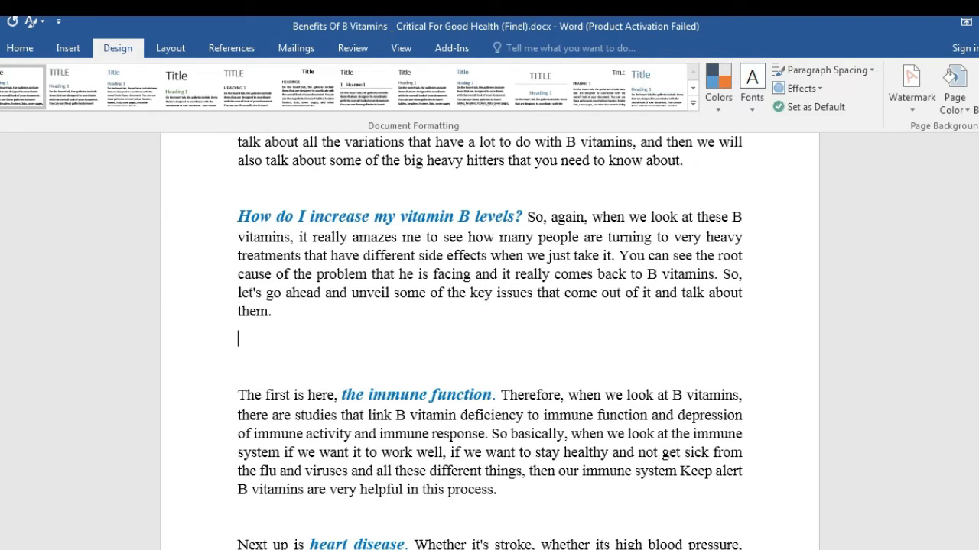
pyautogui.press('Return')
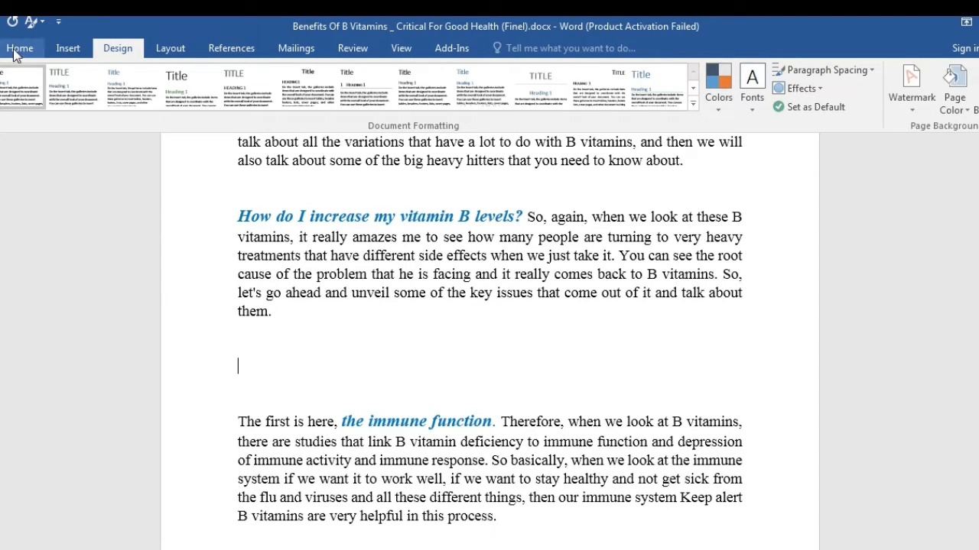
pyautogui.click(65, 49)
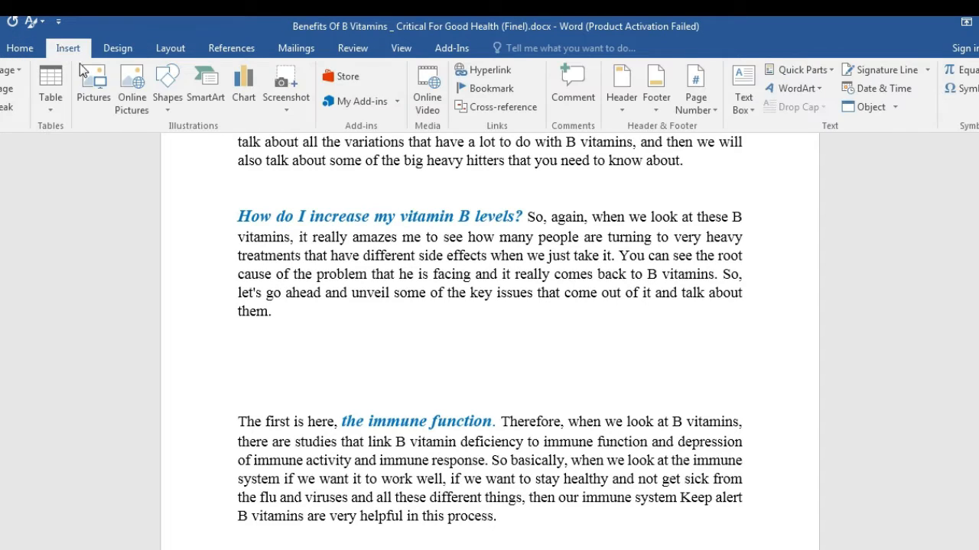
pyautogui.click(93, 90)
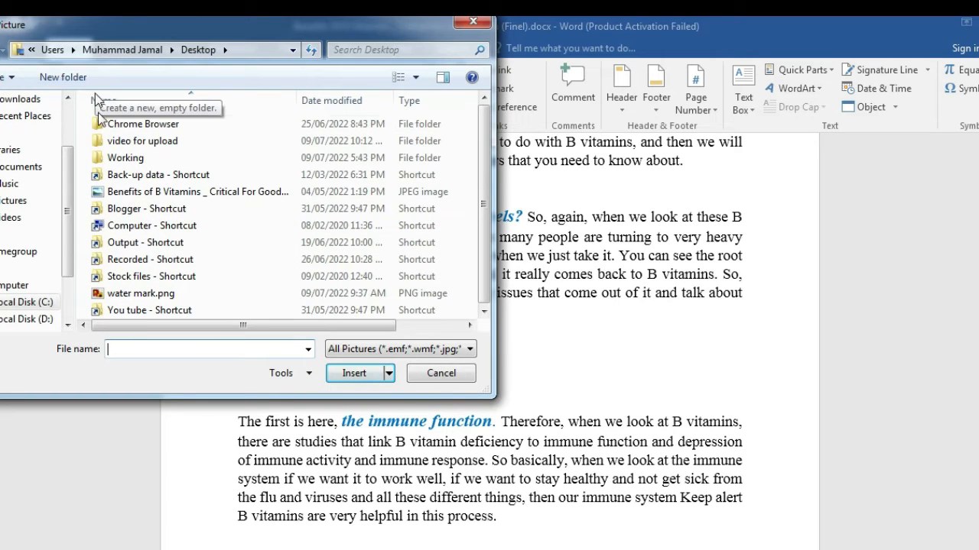
pyautogui.click(152, 197)
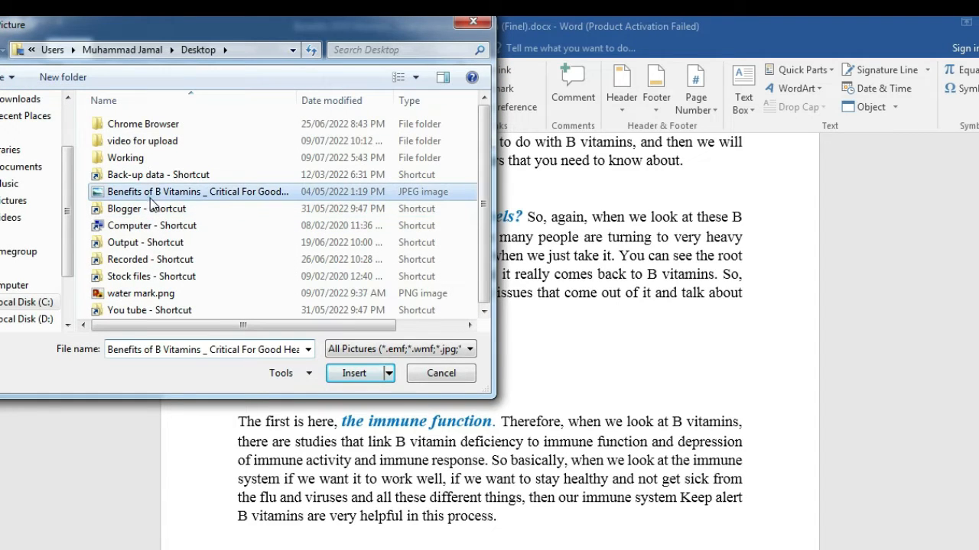
pyautogui.click(356, 373)
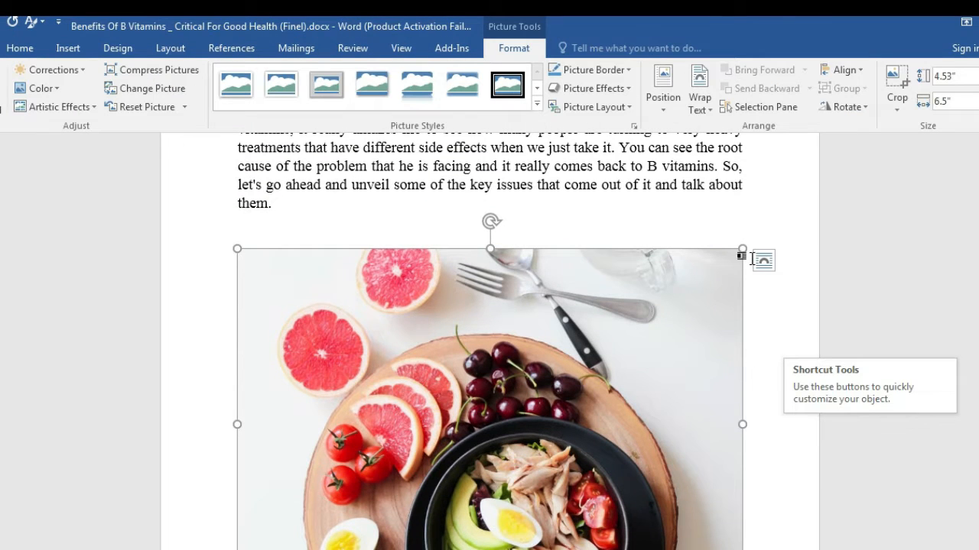
# - Shrink the inserted food picture proportionally to about 3.44" high and 4.94" wide
pyautogui.moveTo(978, 198)
pyautogui.mouseDown()
pyautogui.moveTo(978, 222)
pyautogui.moveTo(977, 201)
pyautogui.mouseUp()
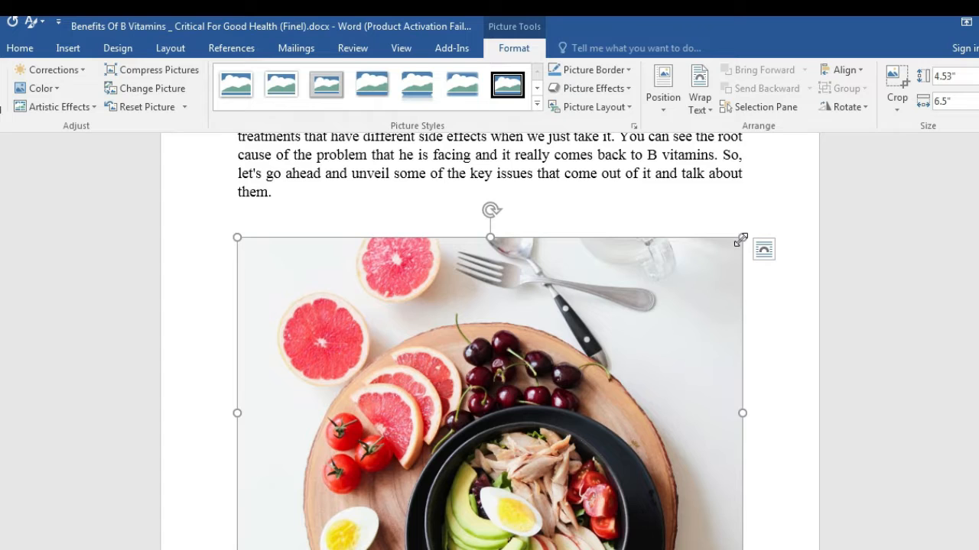
pyautogui.moveTo(740, 239); pyautogui.dragTo(671, 351)
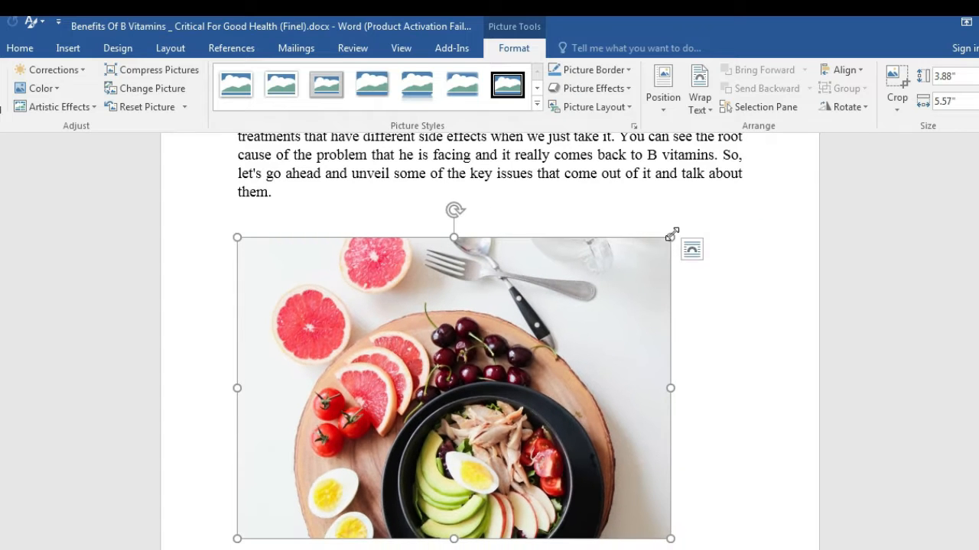
pyautogui.moveTo(671, 235); pyautogui.dragTo(620, 341)
# - Try the Behind Text, In Front of Text, Top and Bottom and Tight wrapping options on the food picture
pyautogui.click(642, 249)
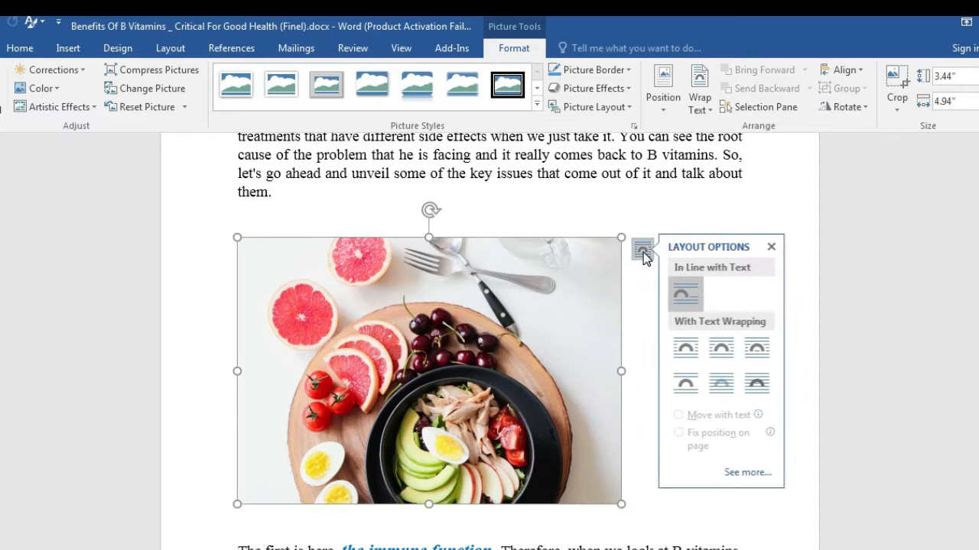
pyautogui.click(725, 382)
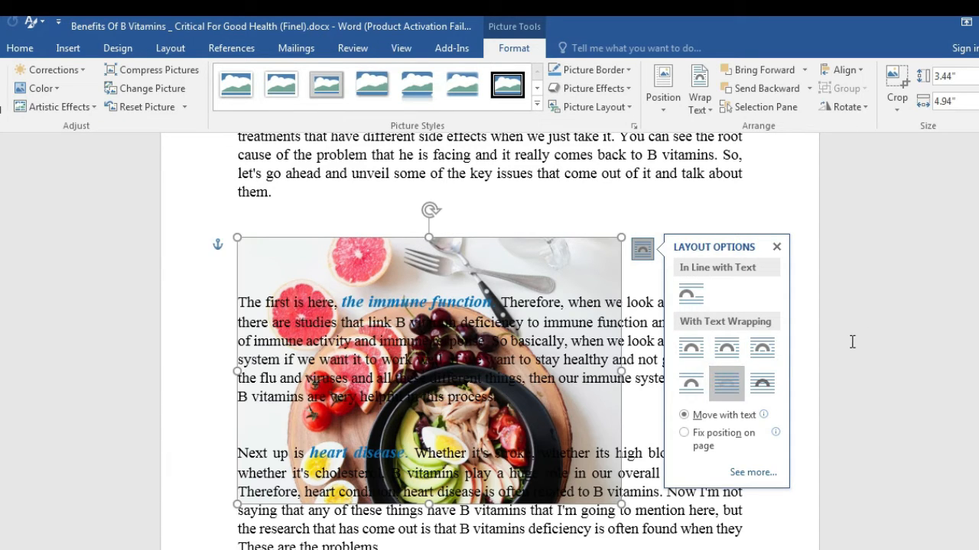
pyautogui.click(766, 387)
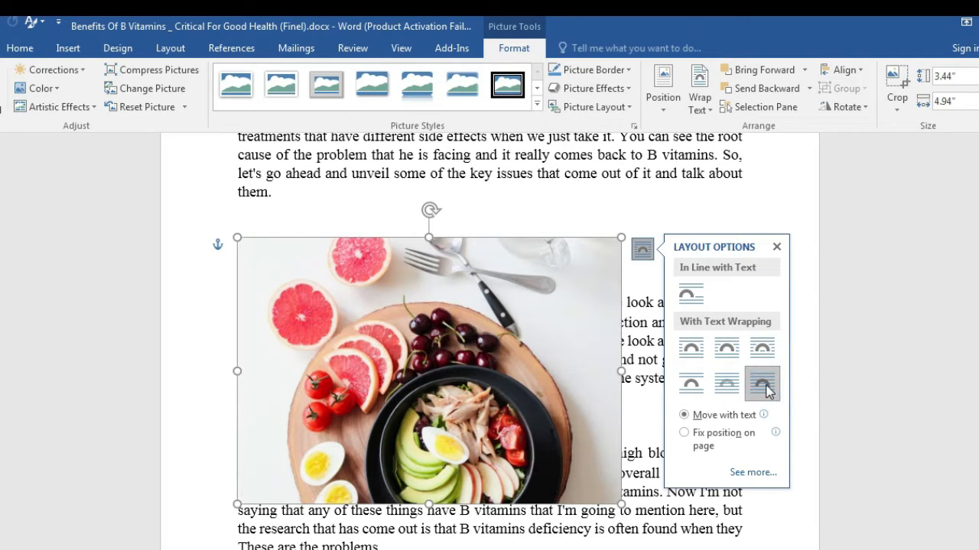
pyautogui.click(691, 384)
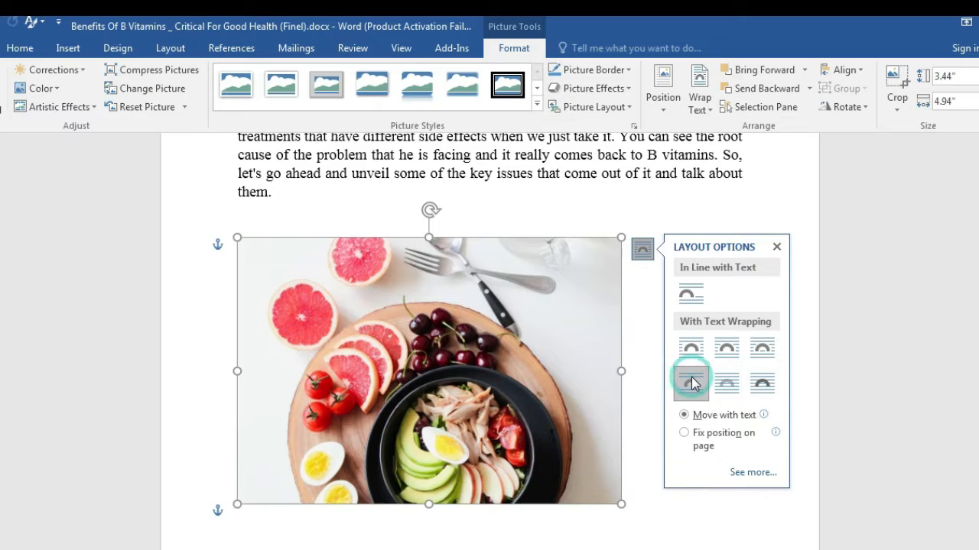
pyautogui.click(737, 348)
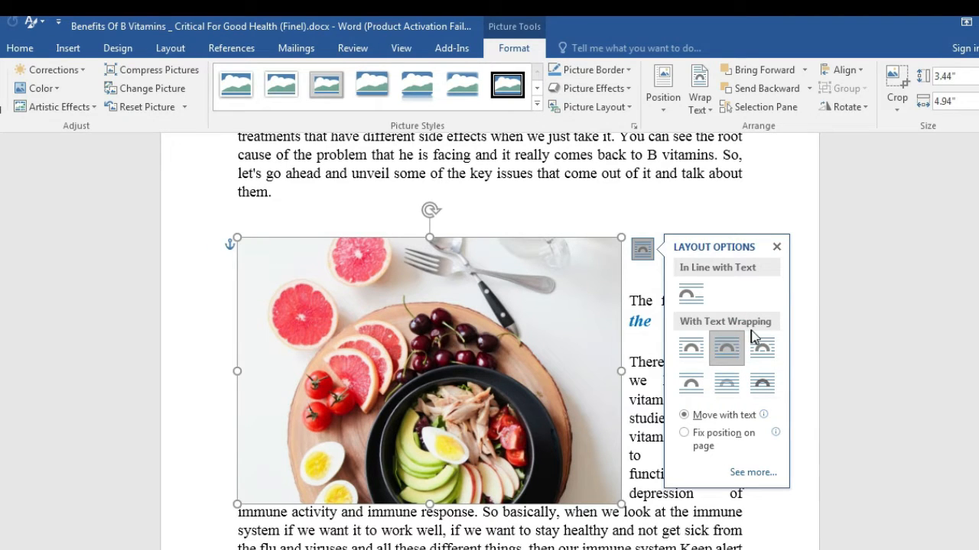
pyautogui.click(776, 247)
pyautogui.click(769, 297)
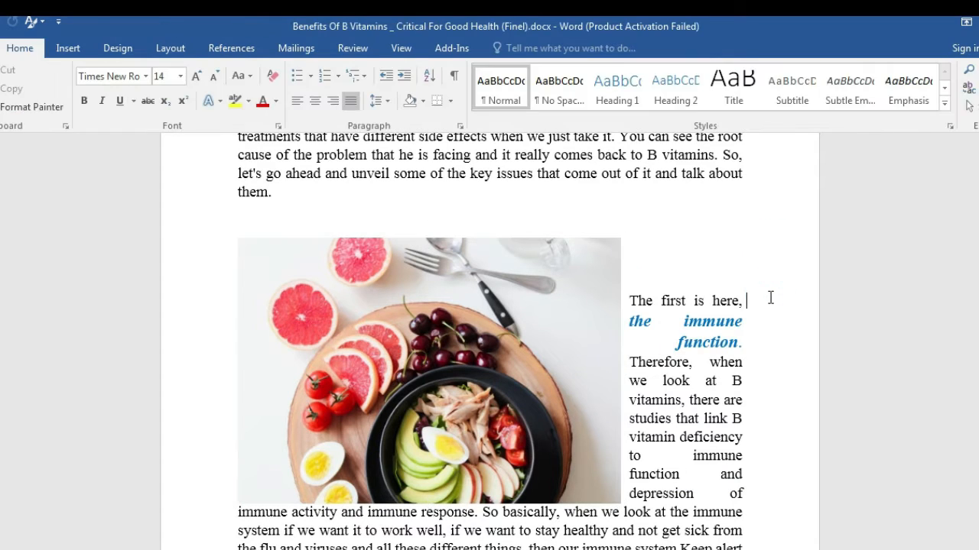
# - Set the food picture's text wrapping to Behind Text
pyautogui.click(118, 47)
pyautogui.click(166, 48)
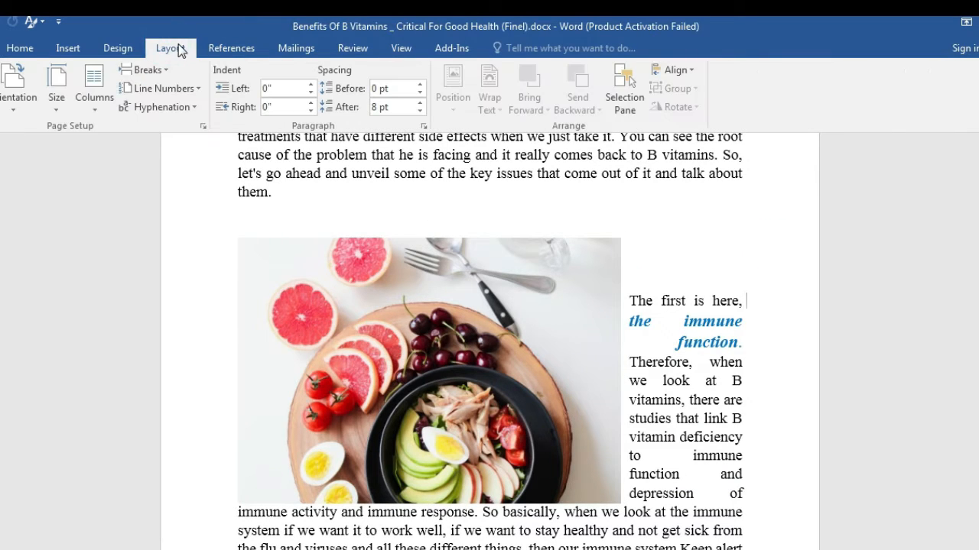
pyautogui.click(559, 309)
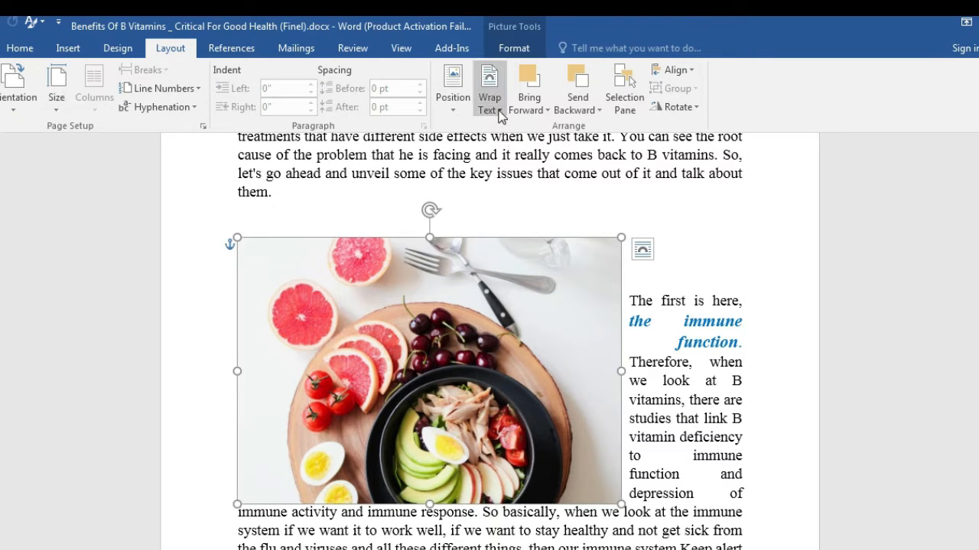
pyautogui.click(498, 112)
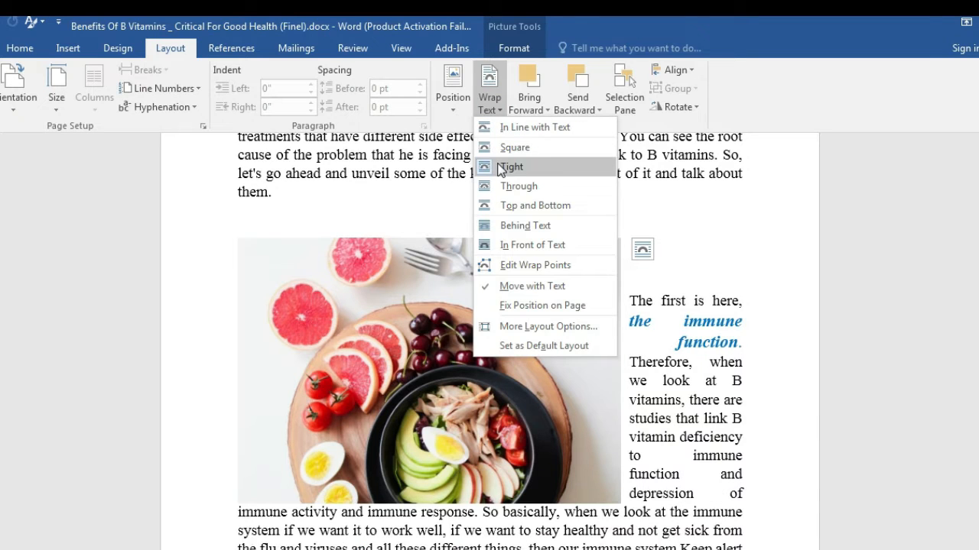
pyautogui.click(503, 225)
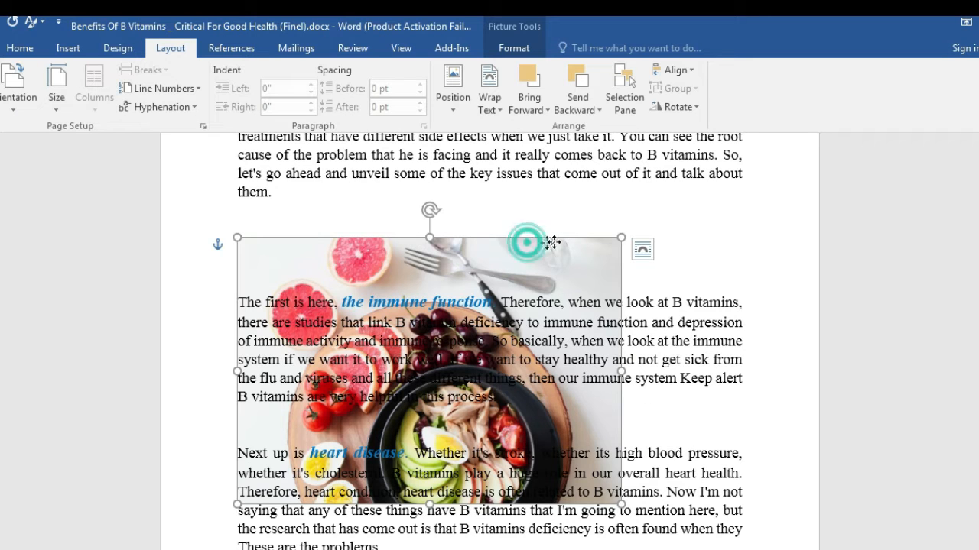
# - Move the food picture slightly up and horizontally to the middle of the text column, and review its placement on the page
pyautogui.moveTo(540, 240); pyautogui.dragTo(602, 213)
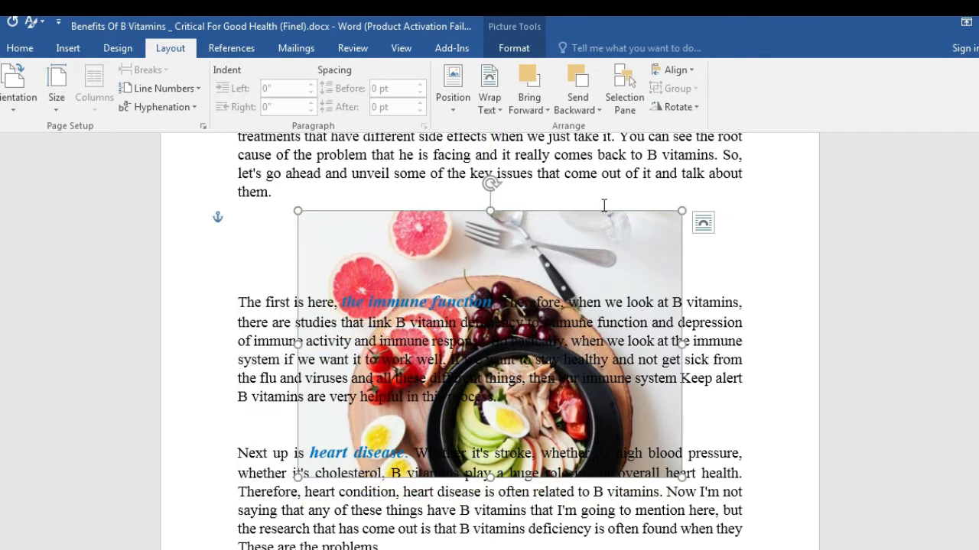
pyautogui.click(709, 269)
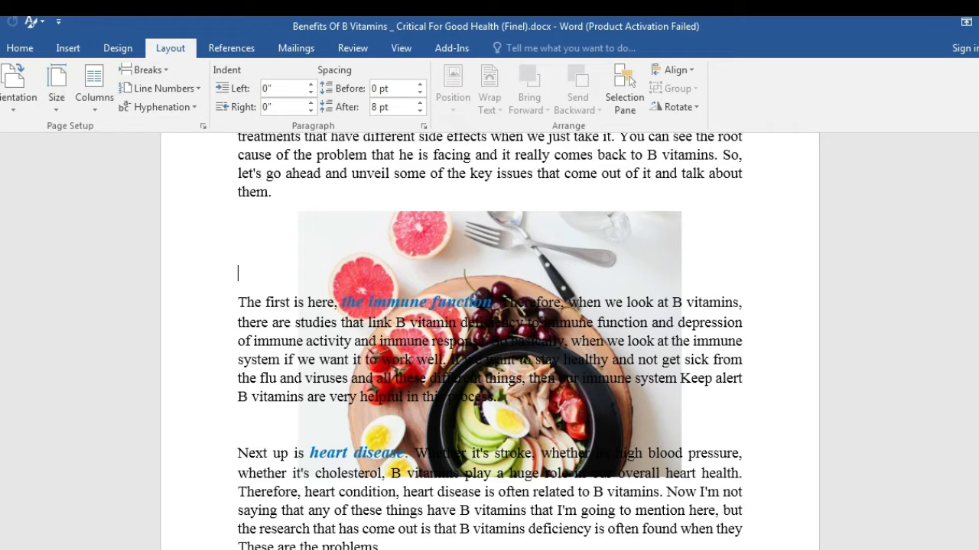
pyautogui.scroll(6, 490, 344)
pyautogui.scroll(-7, 489, 345)
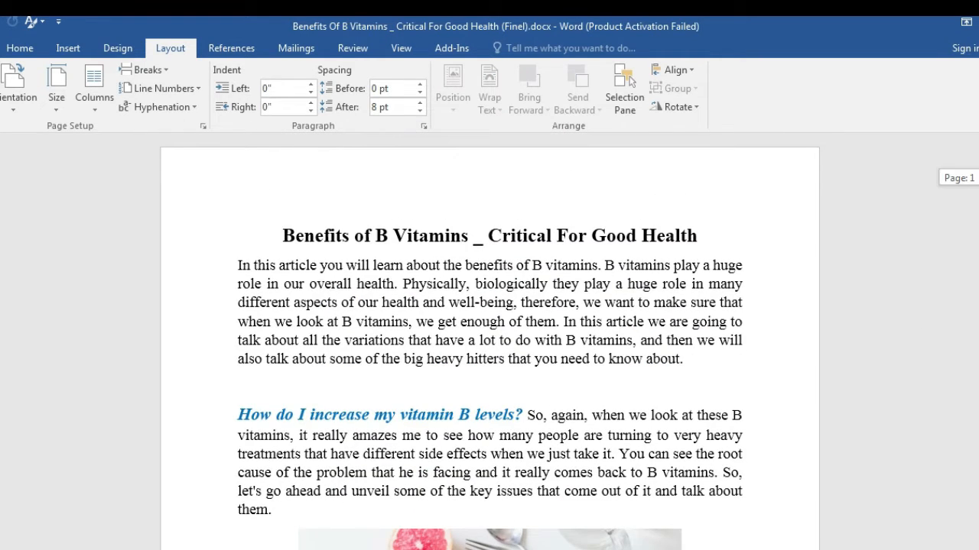
pyautogui.scroll(-1, 490, 344)
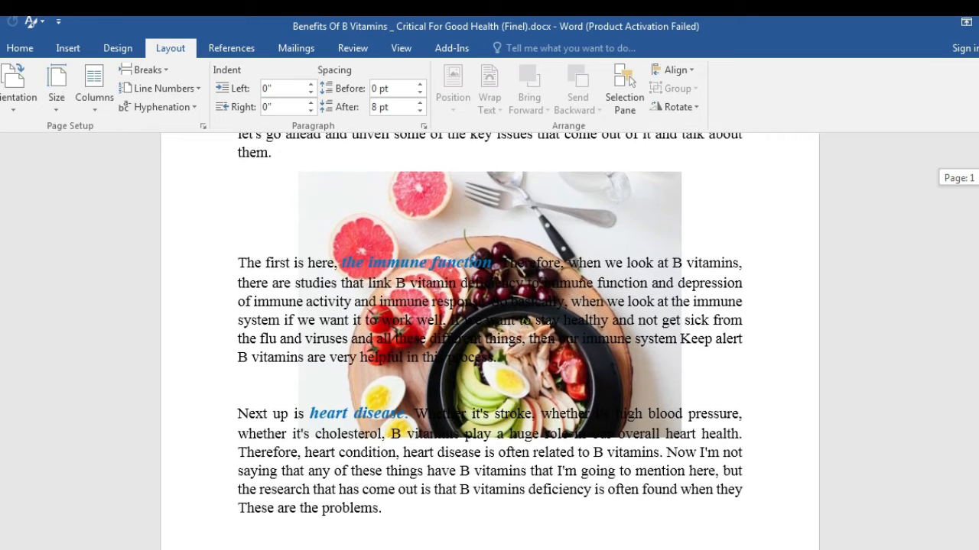
pyautogui.scroll(1, 489, 344)
# - Apply a Box page border to the whole document with a solid line style and a width of 1 ½ pt
pyautogui.click(147, 49)
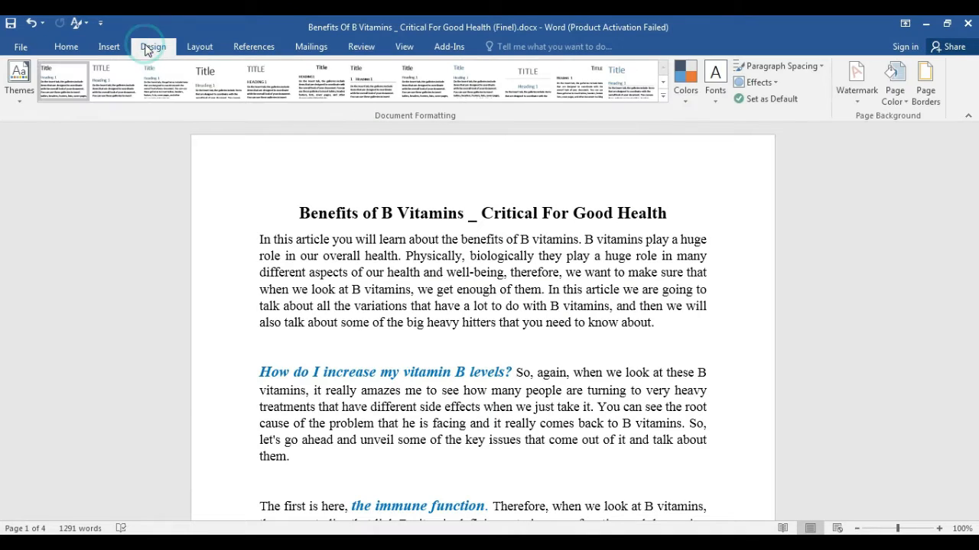
pyautogui.click(924, 95)
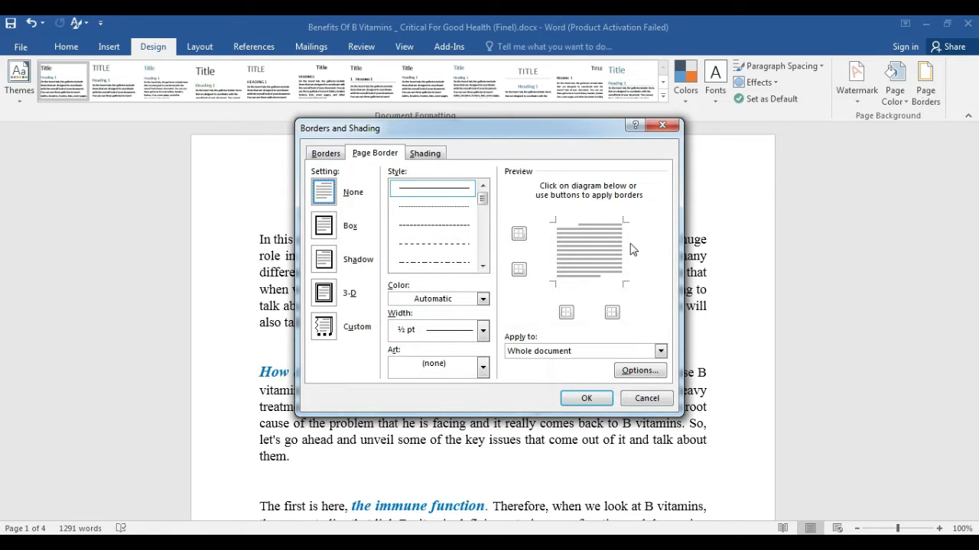
pyautogui.click(324, 227)
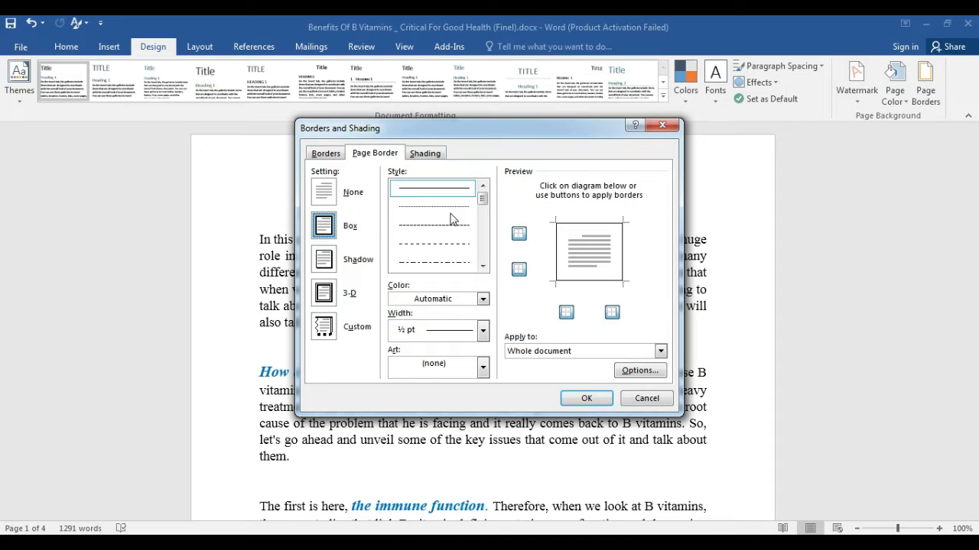
pyautogui.moveTo(481, 200)
pyautogui.mouseDown()
pyautogui.moveTo(481, 214)
pyautogui.moveTo(483, 203)
pyautogui.mouseUp()
pyautogui.click(444, 188)
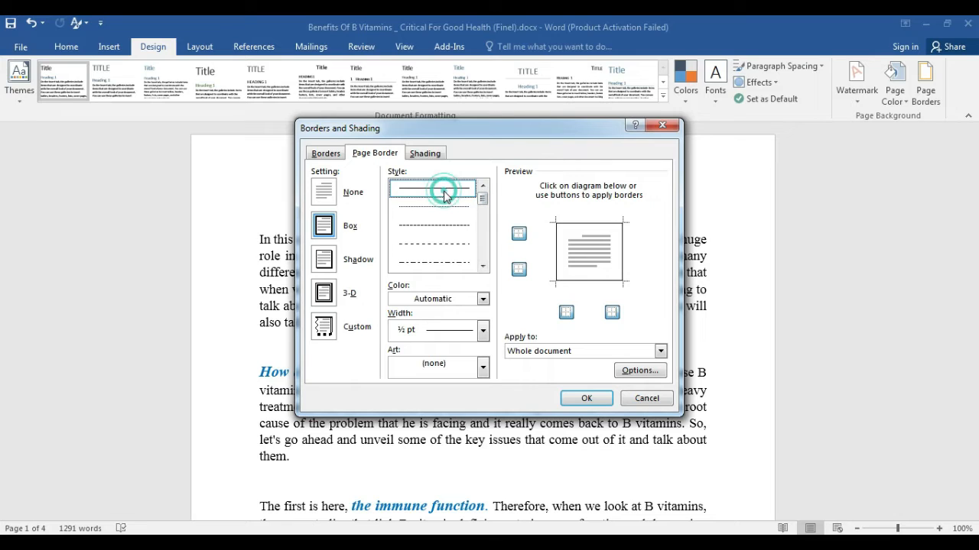
pyautogui.click(483, 335)
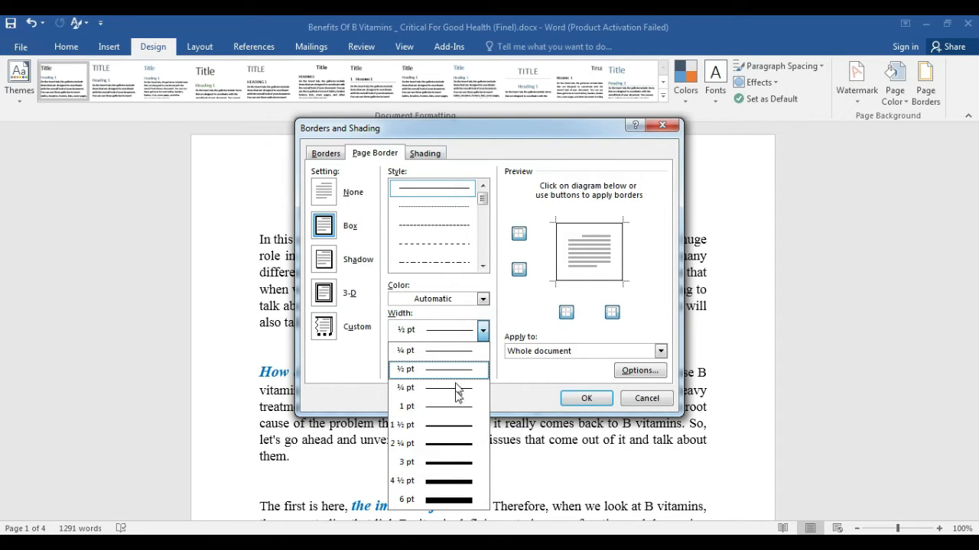
pyautogui.click(454, 434)
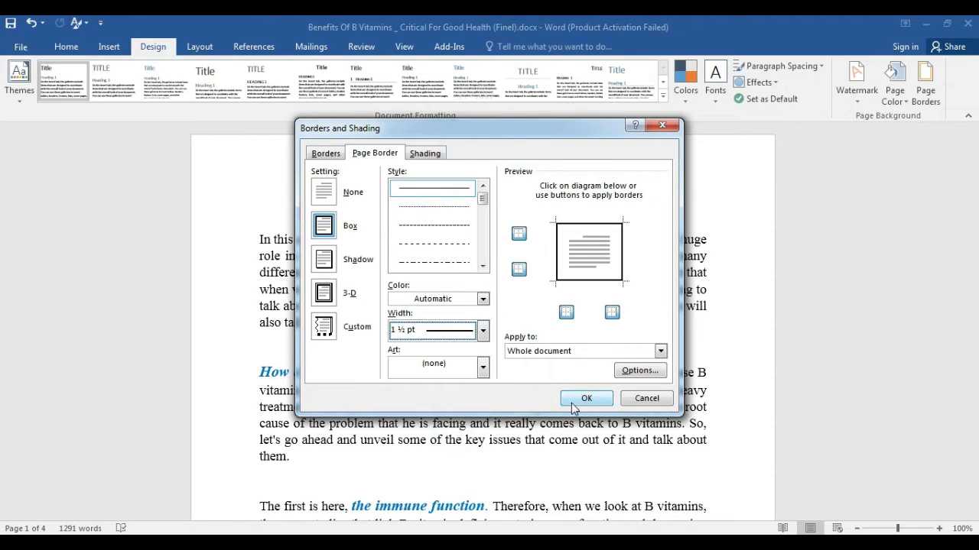
pyautogui.click(579, 402)
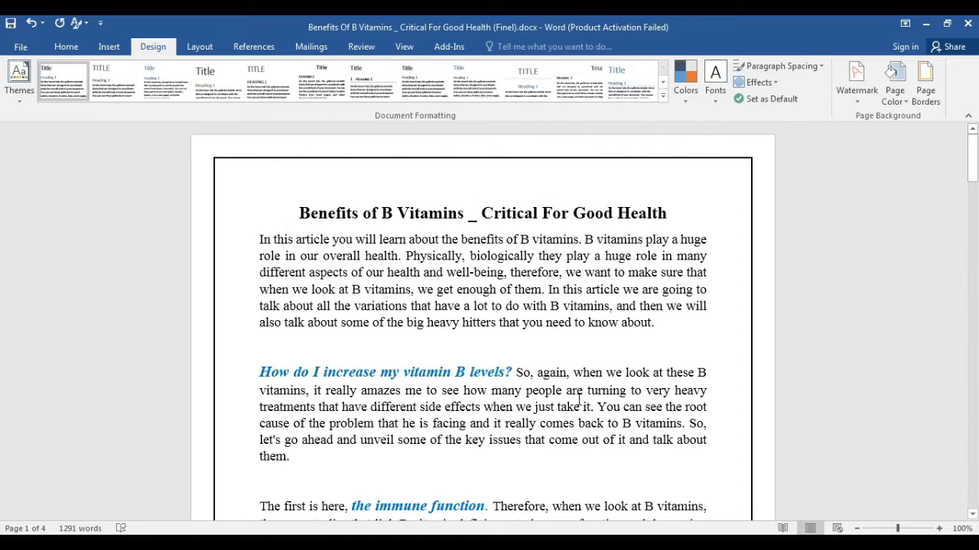
# - Change the page border setting to Shadow for the whole document
pyautogui.click(926, 76)
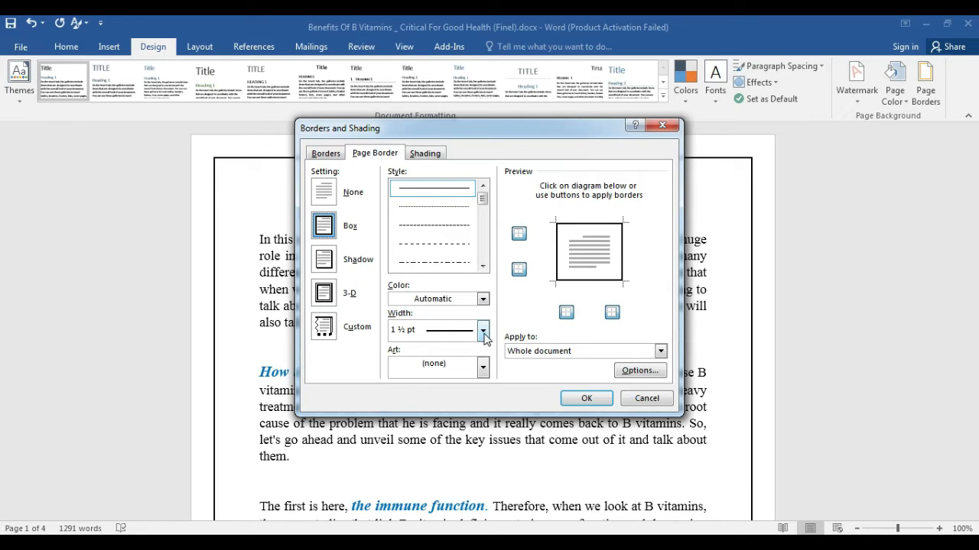
pyautogui.click(327, 264)
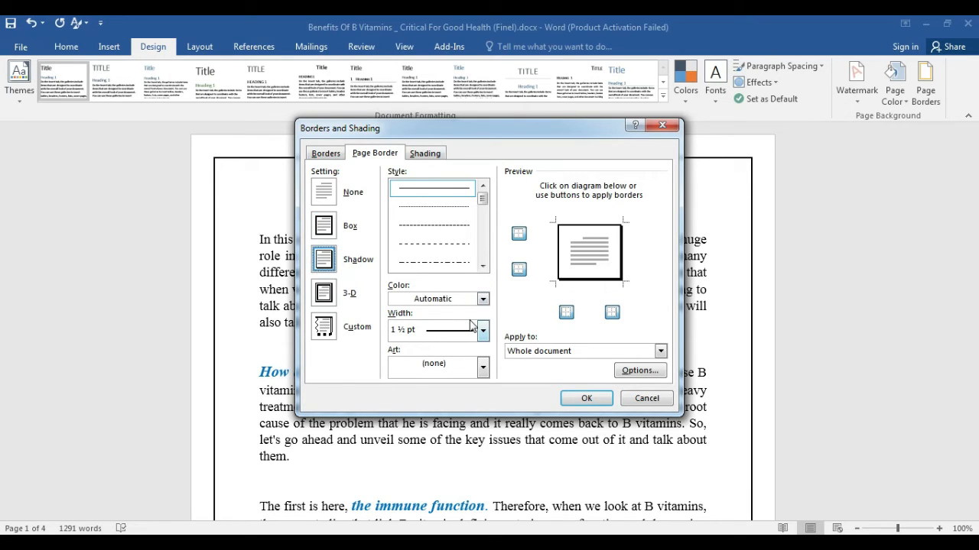
pyautogui.click(586, 397)
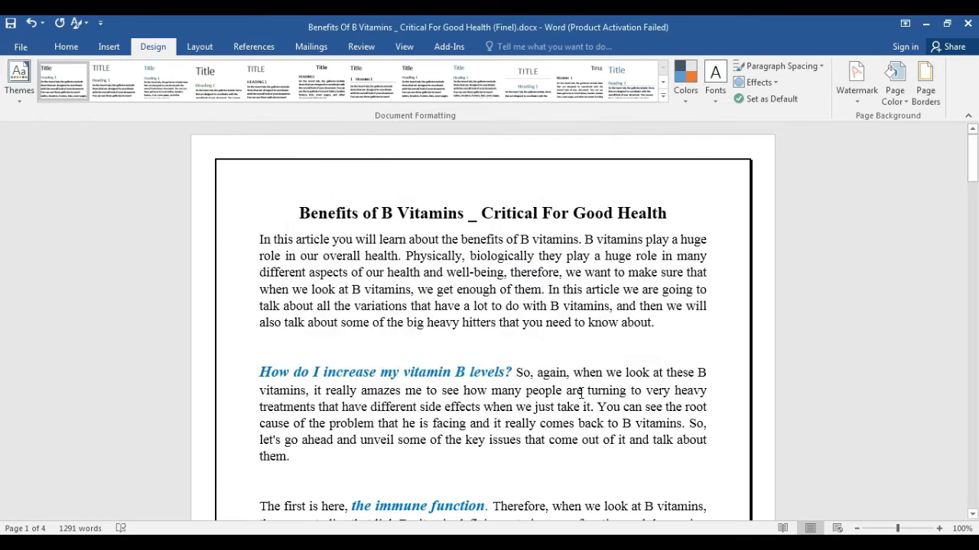
# - Change the shadow page border to the triple-line style and check it on the following pages
pyautogui.click(932, 74)
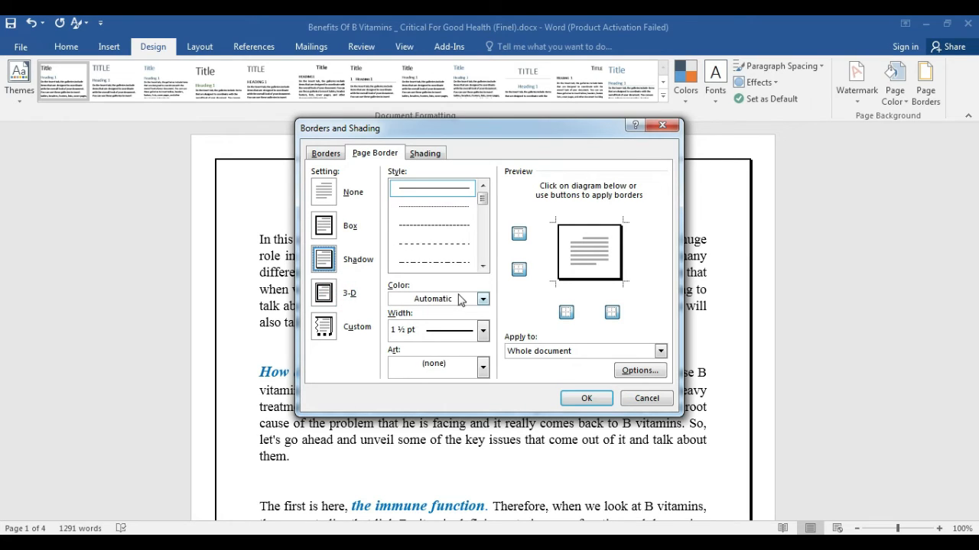
pyautogui.click(483, 331)
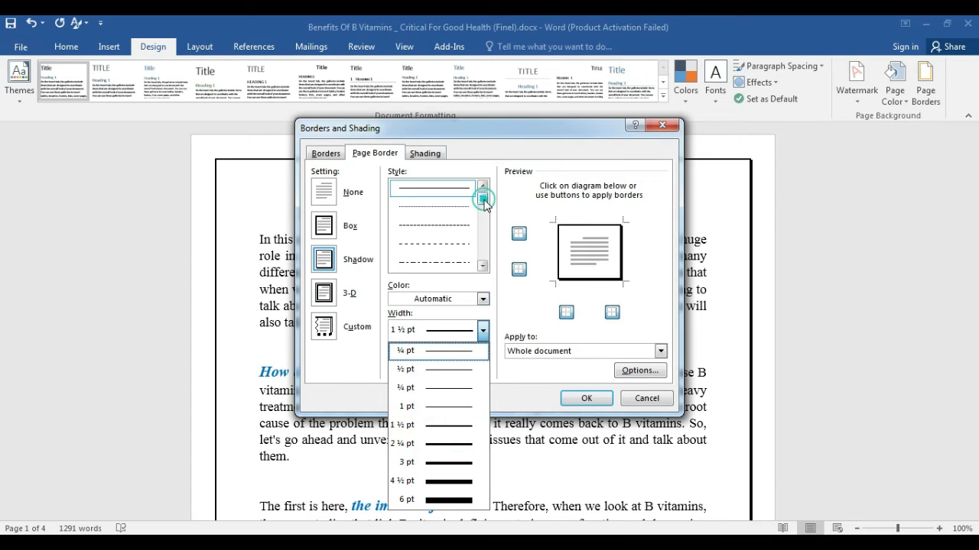
pyautogui.moveTo(484, 205); pyautogui.dragTo(487, 220)
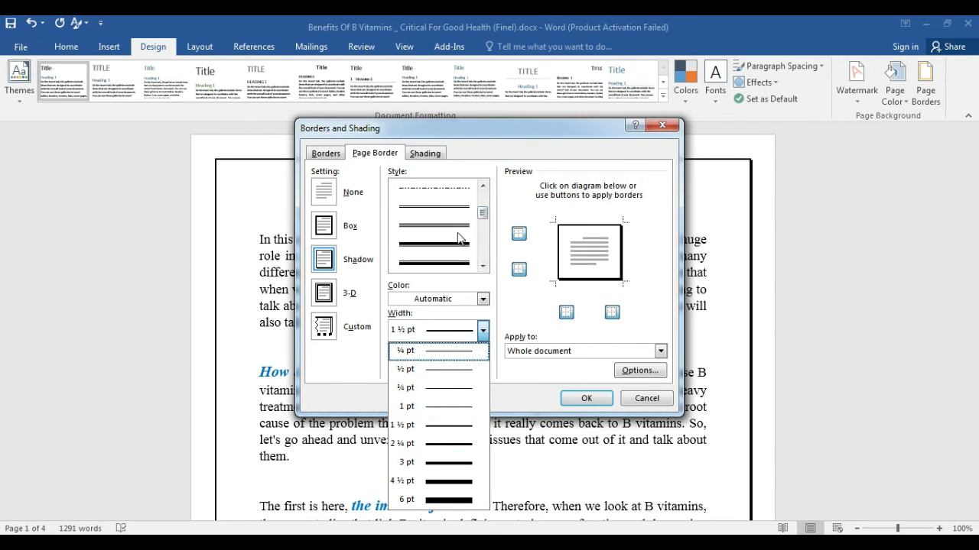
pyautogui.click(459, 227)
pyautogui.click(600, 399)
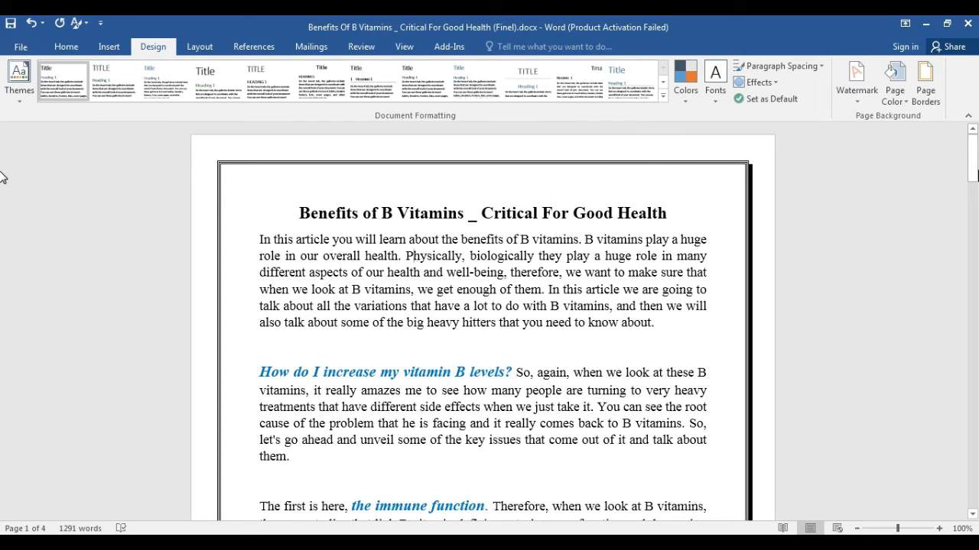
pyautogui.moveTo(972, 177); pyautogui.dragTo(972, 351)
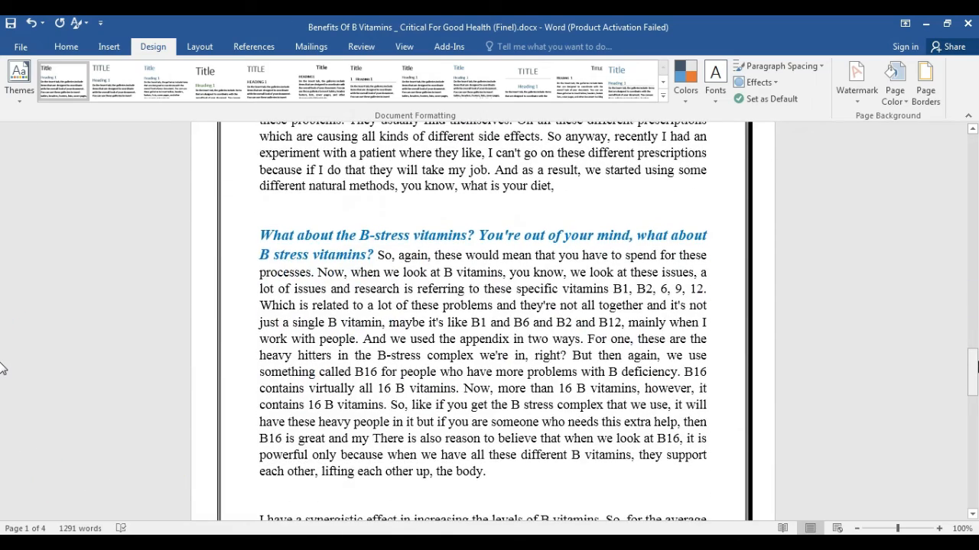